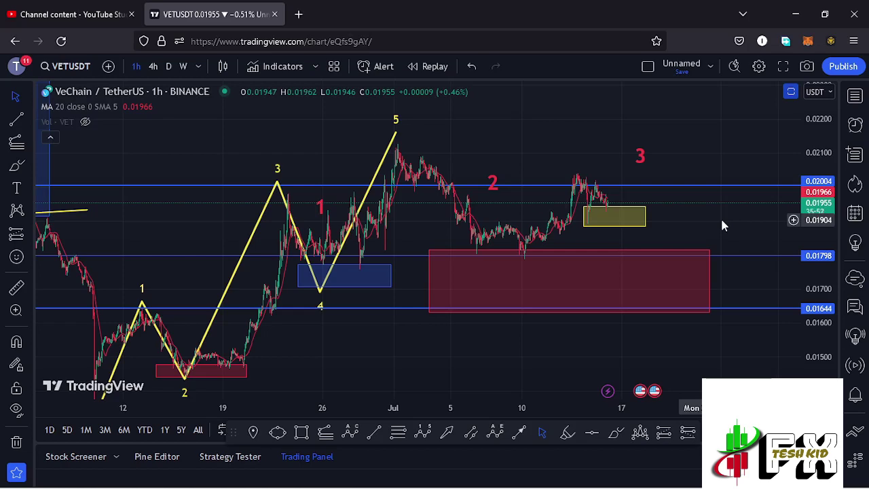
Step: Draw a red freehand circle around the latest candles near 0.0195, then delete it
scroll(607, 237, up, 4)
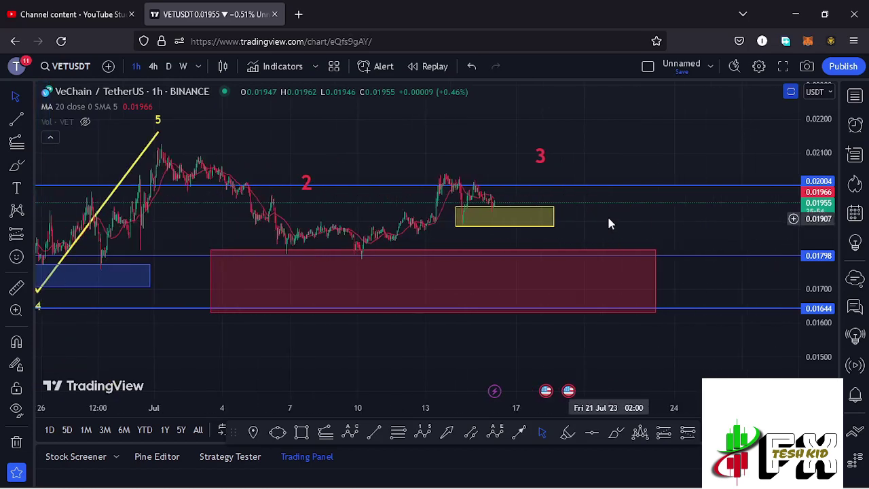
scroll(721, 233, down, 3)
scroll(720, 241, up, 4)
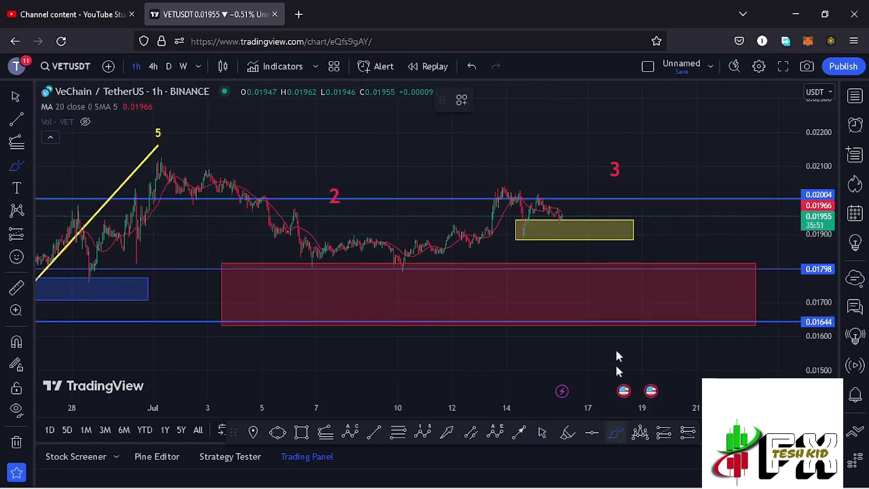
click(556, 200)
mouse_move(557, 202)
mouse_down()
mouse_move(547, 222)
mouse_move(573, 214)
mouse_move(565, 206)
mouse_up()
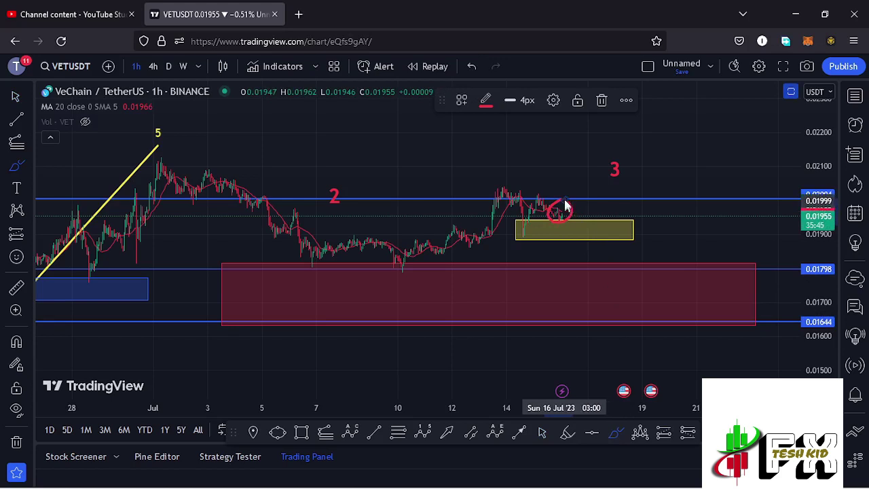
click(602, 102)
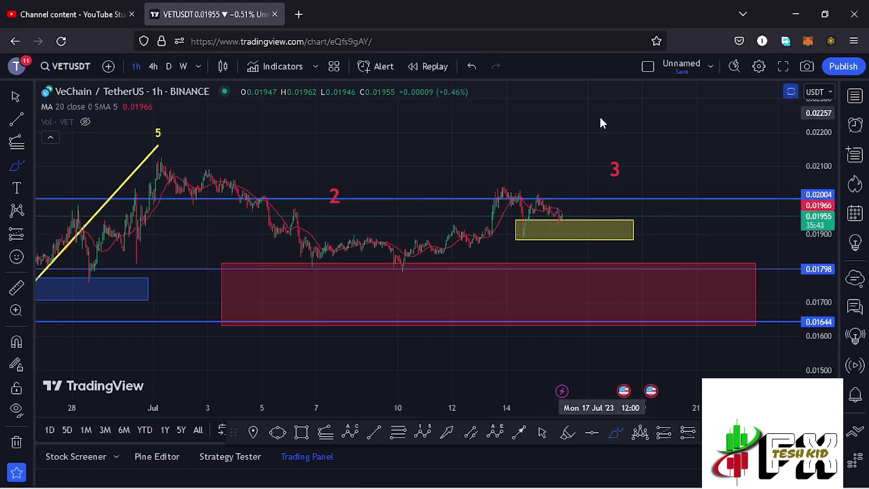
Step: Sketch a red path rising from the yellow box to a peak near 3, then delete it
click(560, 224)
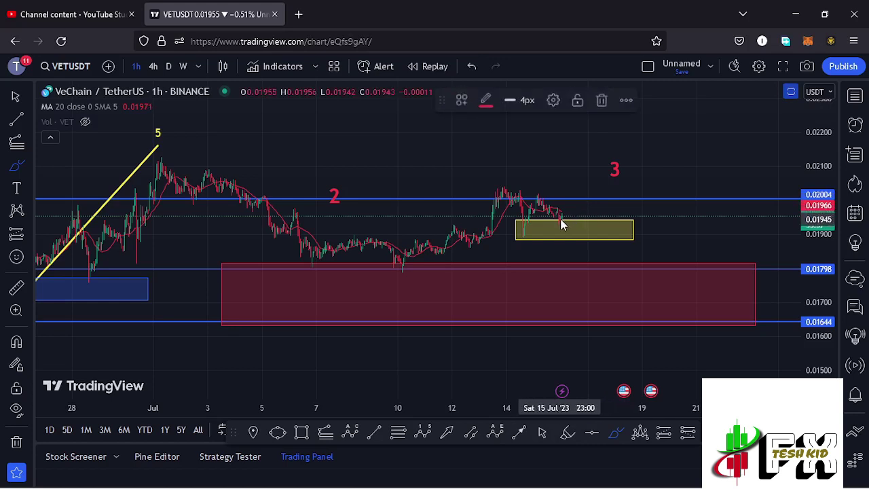
drag(563, 214, 577, 188)
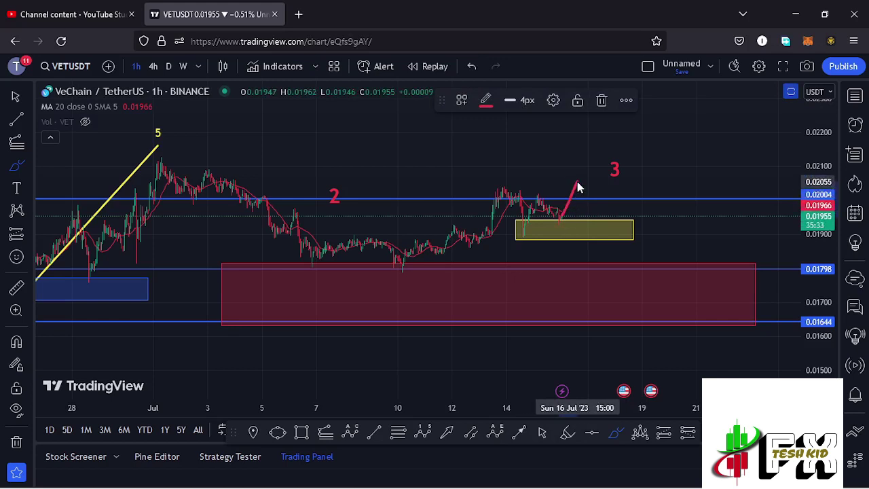
mouse_move(577, 182)
mouse_down()
mouse_move(591, 197)
mouse_move(626, 145)
mouse_move(647, 136)
mouse_up()
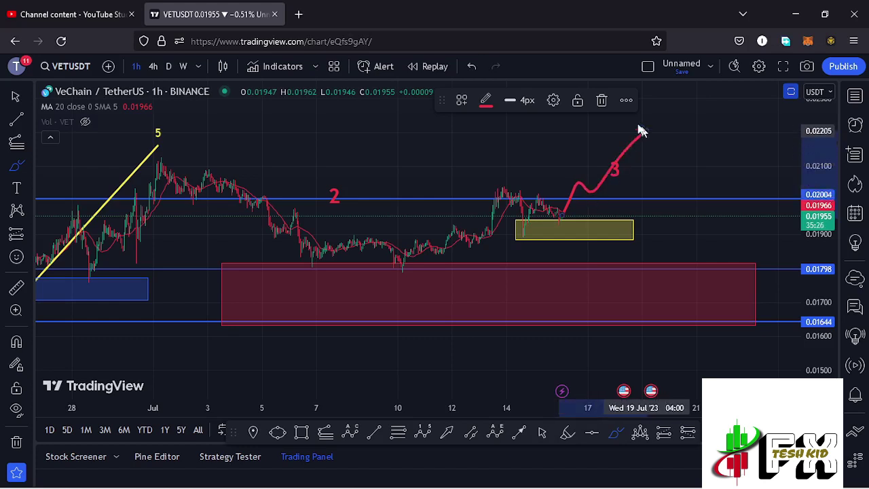
click(601, 101)
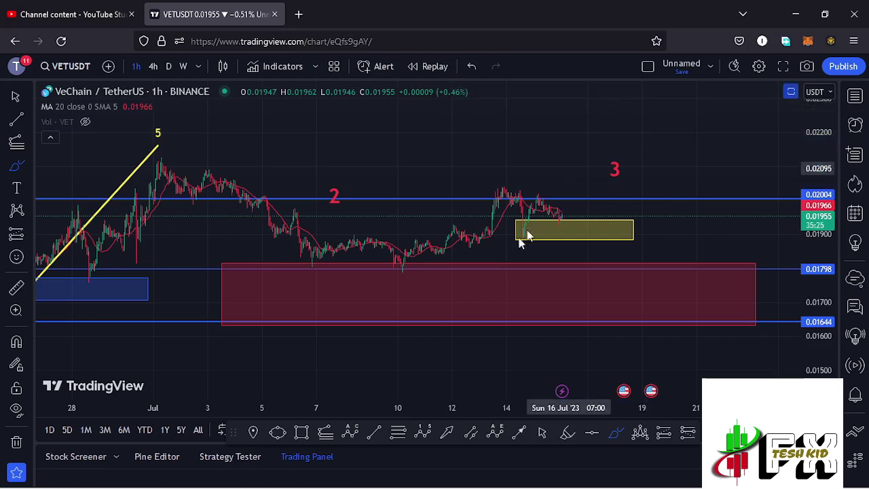
Step: Compress the price scale and mark the wave low in red, then delete the mark
scroll(553, 260, down, 3)
scroll(555, 266, down, 5)
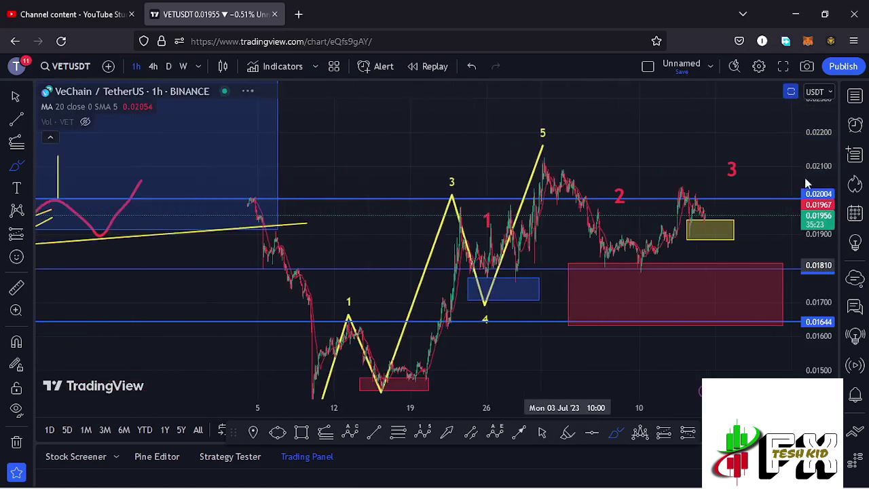
drag(814, 169, 812, 188)
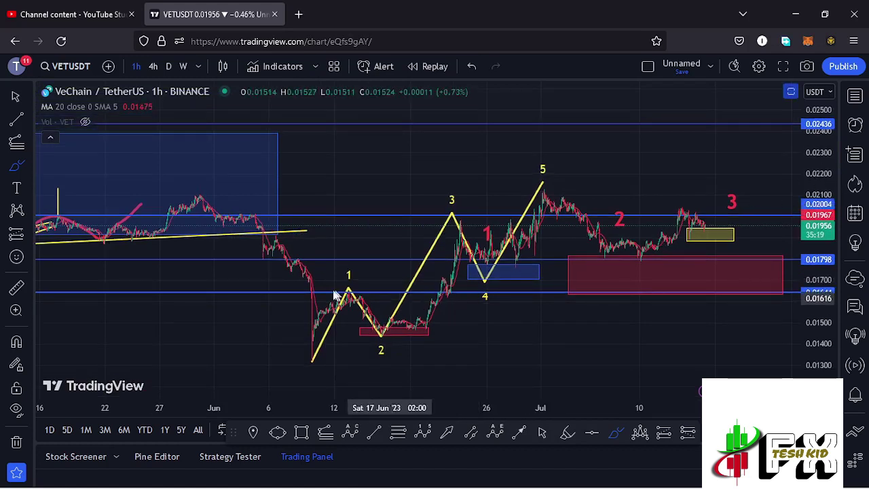
mouse_move(311, 269)
mouse_down()
mouse_move(295, 306)
mouse_move(296, 357)
mouse_move(307, 367)
mouse_move(320, 364)
mouse_move(322, 343)
mouse_move(309, 275)
mouse_up()
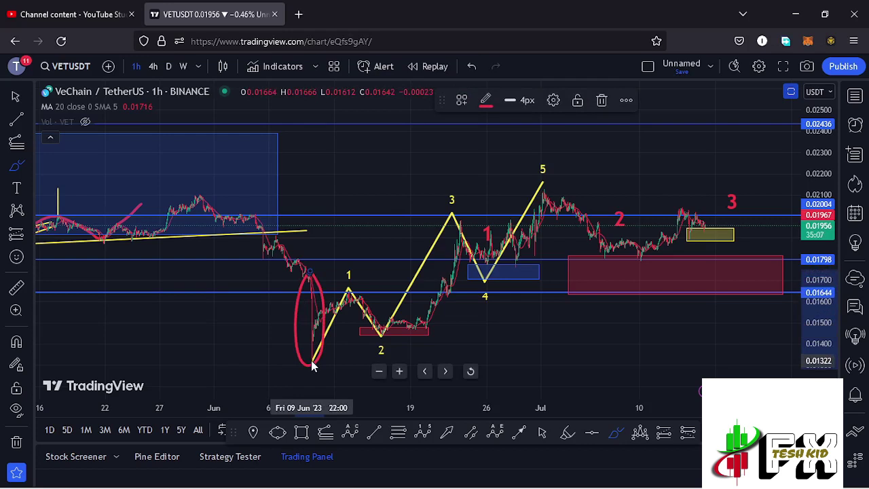
click(601, 102)
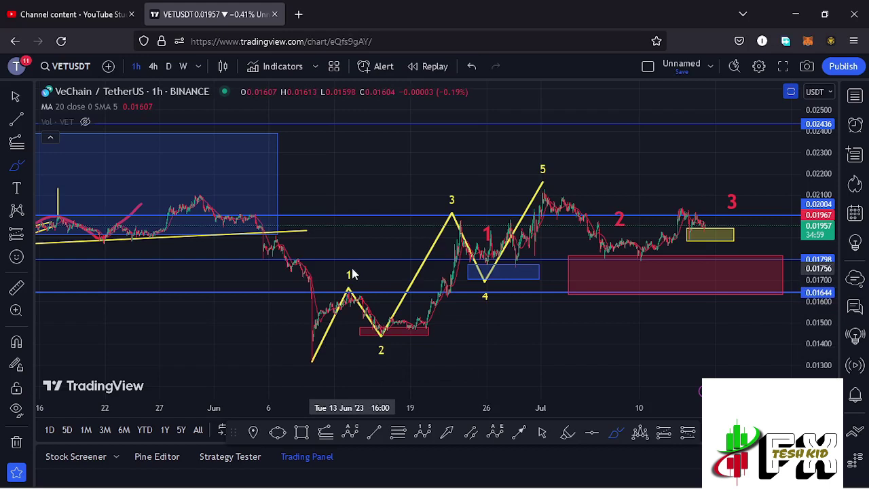
Step: Trace the wave in red from 1 down to 2 and up to the 5 peak, then delete it
mouse_move(356, 277)
mouse_down()
mouse_move(384, 334)
mouse_move(448, 202)
mouse_move(482, 279)
mouse_up()
mouse_move(518, 223)
mouse_down()
mouse_move(533, 194)
mouse_move(547, 193)
mouse_up()
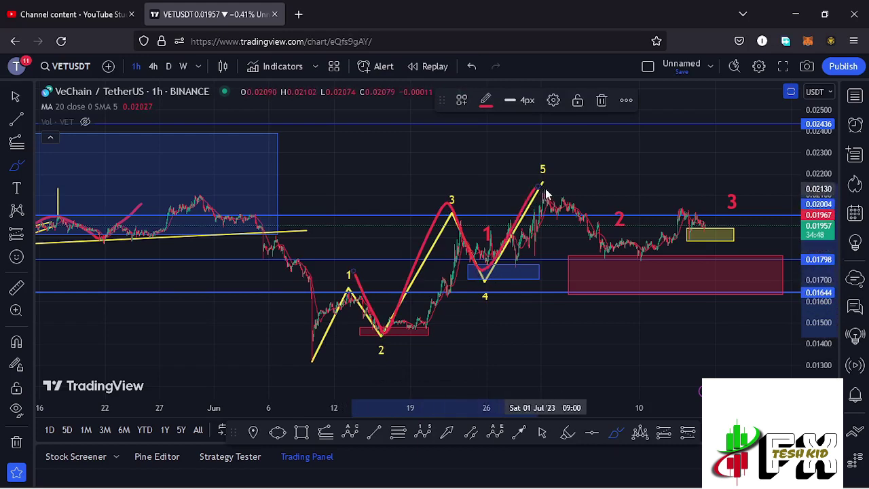
click(601, 103)
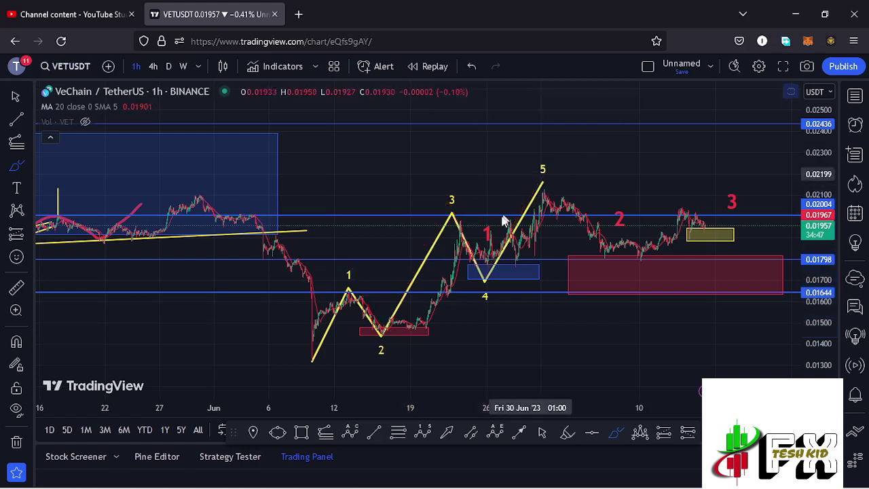
Step: Circle the red wave 1 and wave 2 labels, deleting each circle afterwards
mouse_move(494, 214)
mouse_down()
mouse_move(478, 221)
mouse_move(501, 237)
mouse_move(492, 210)
mouse_move(483, 223)
mouse_up()
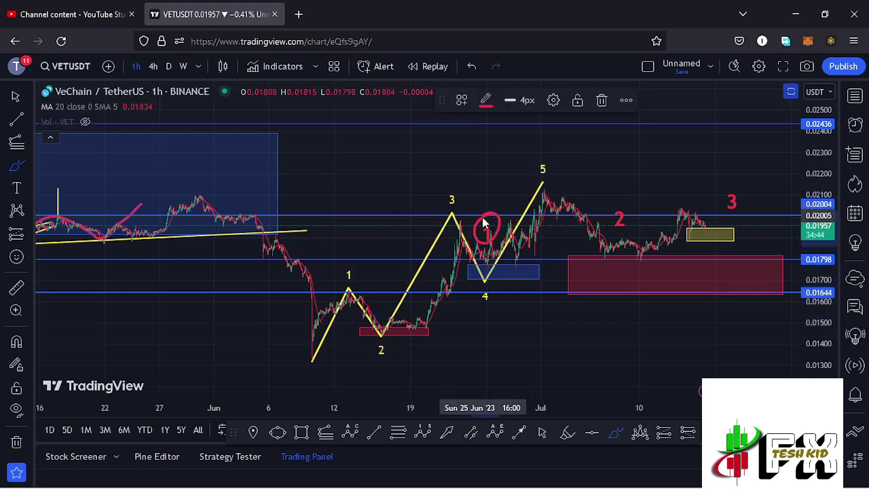
click(602, 104)
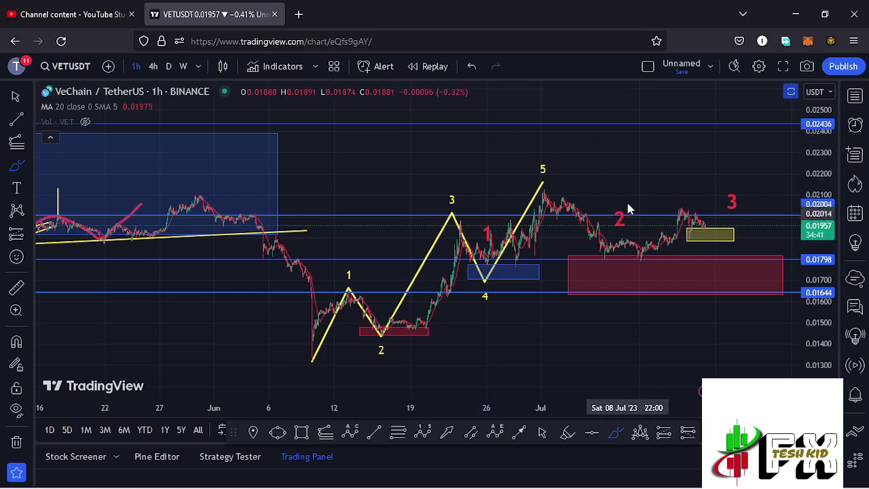
mouse_move(608, 200)
mouse_down()
mouse_move(622, 198)
mouse_move(605, 228)
mouse_move(623, 214)
mouse_move(620, 197)
mouse_up()
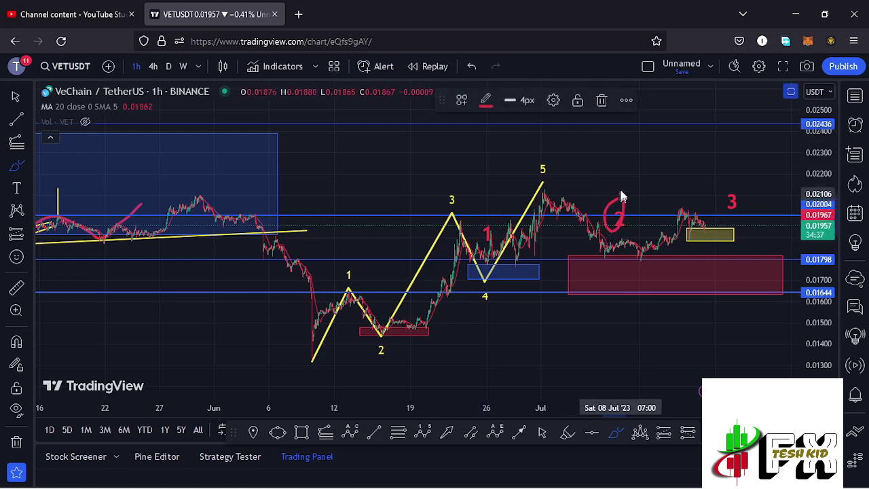
click(602, 108)
Step: Sketch a double-wave shape inside the red zone, then delete it
mouse_move(571, 291)
mouse_down()
mouse_move(596, 258)
mouse_move(636, 289)
mouse_move(673, 259)
mouse_up()
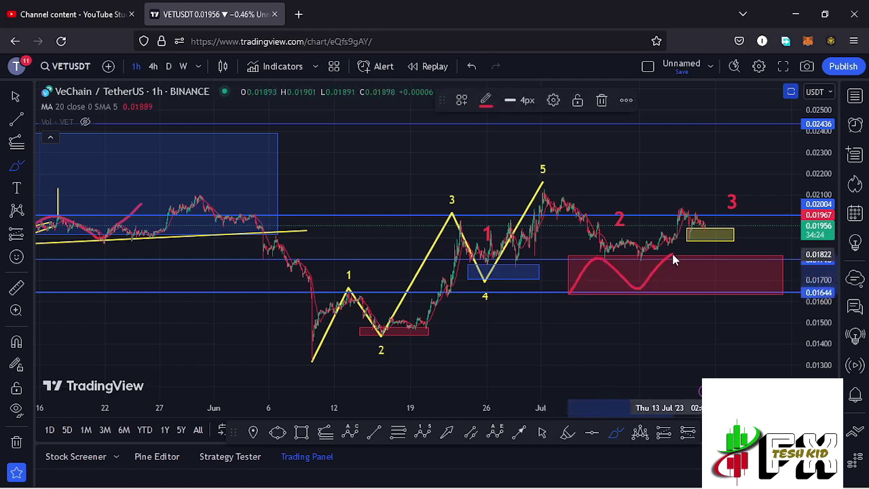
drag(672, 255, 691, 293)
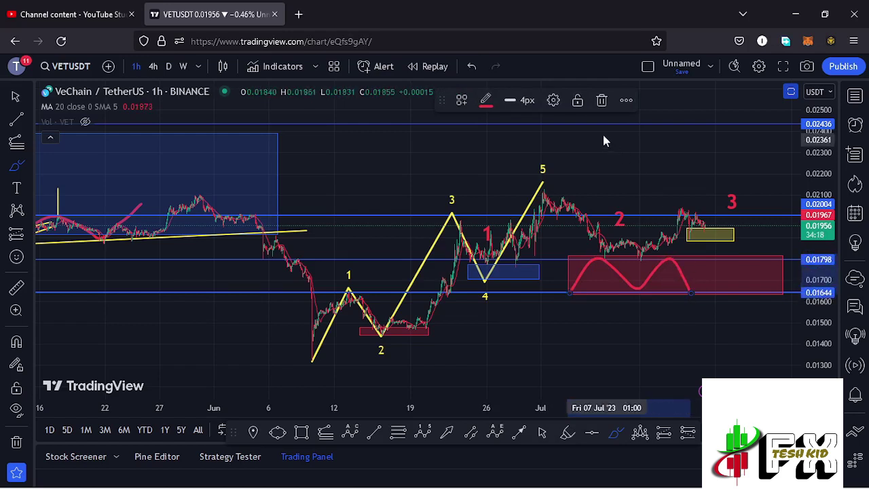
click(602, 100)
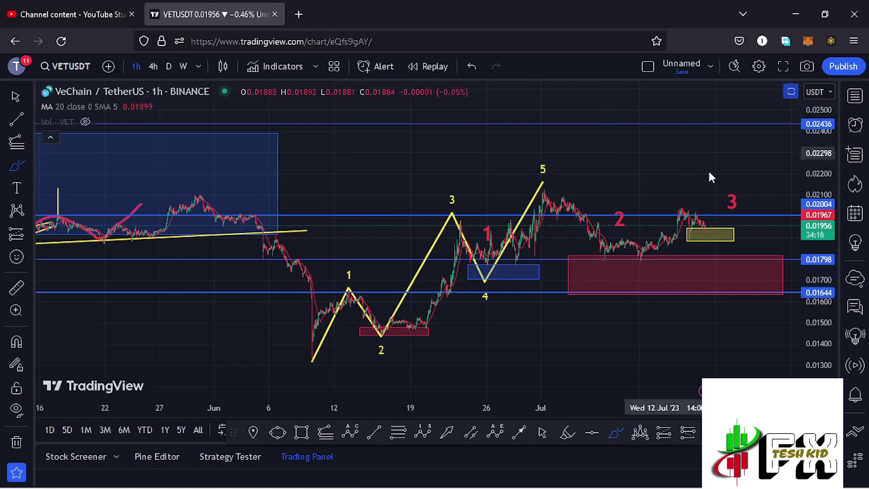
Step: Circle the red 3 label in red and select the new circle
mouse_move(732, 179)
mouse_down()
mouse_move(738, 182)
mouse_move(719, 207)
mouse_move(747, 212)
mouse_move(752, 190)
mouse_move(741, 182)
mouse_up()
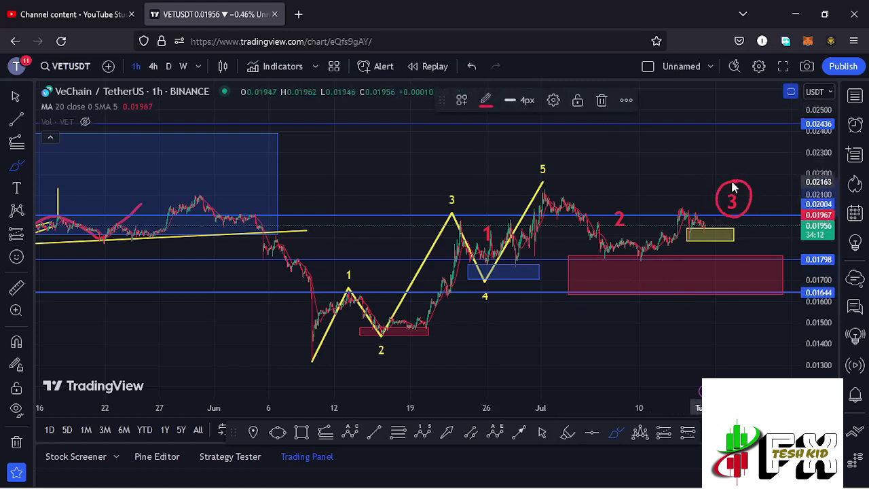
drag(679, 335, 610, 328)
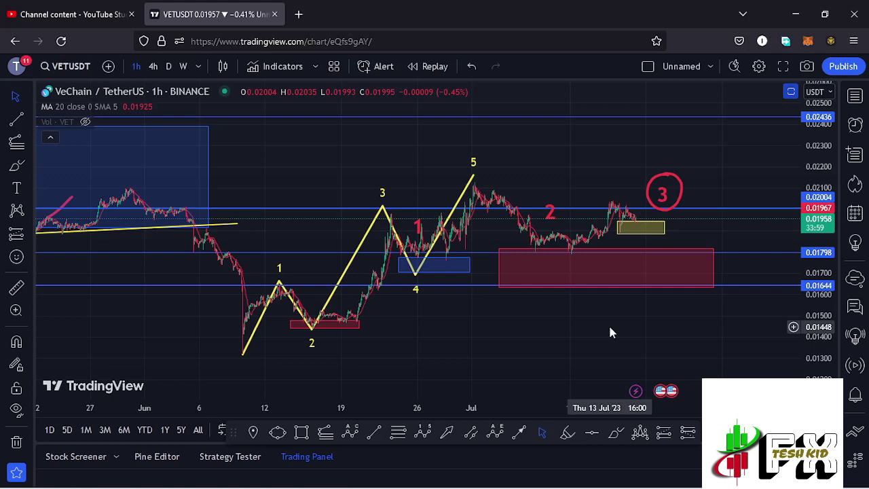
click(670, 179)
Step: Delete the freehand circle, move the red 3 label up-left, and readjust the price scale
click(602, 100)
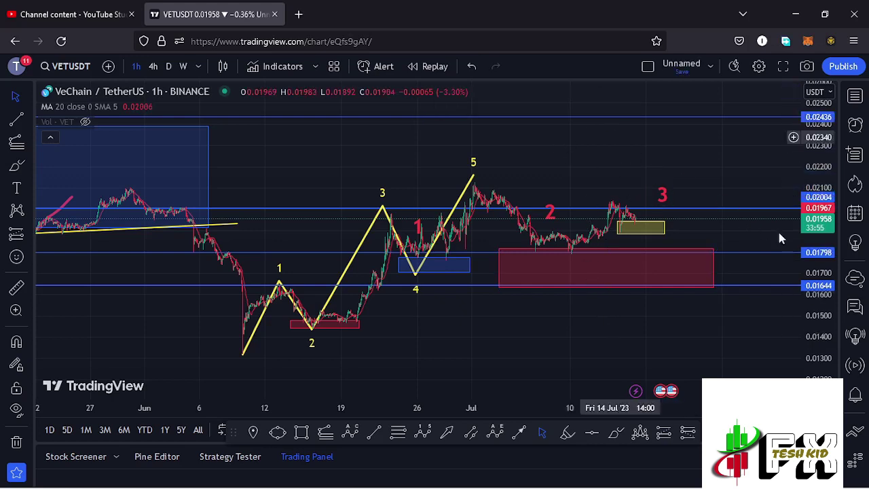
drag(822, 227, 822, 259)
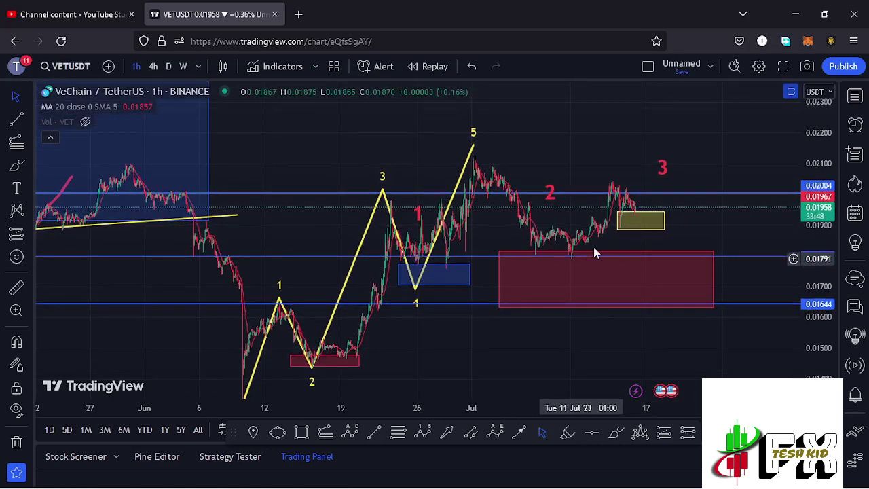
click(574, 266)
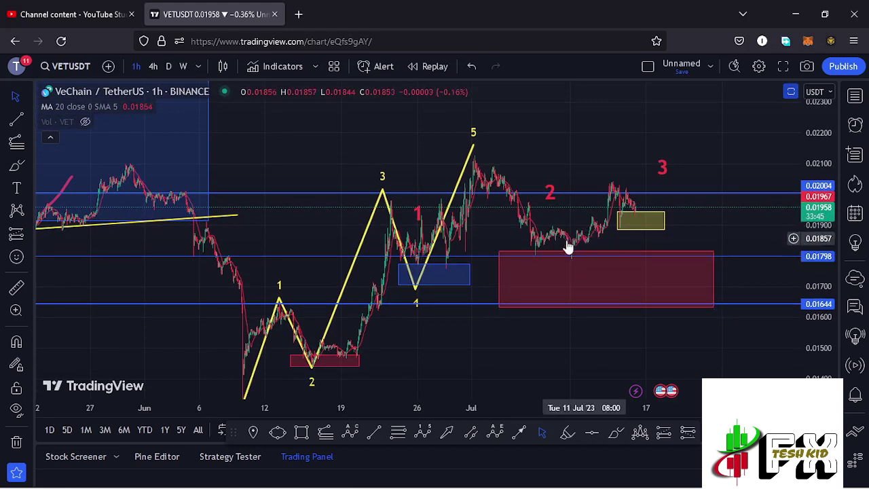
click(659, 173)
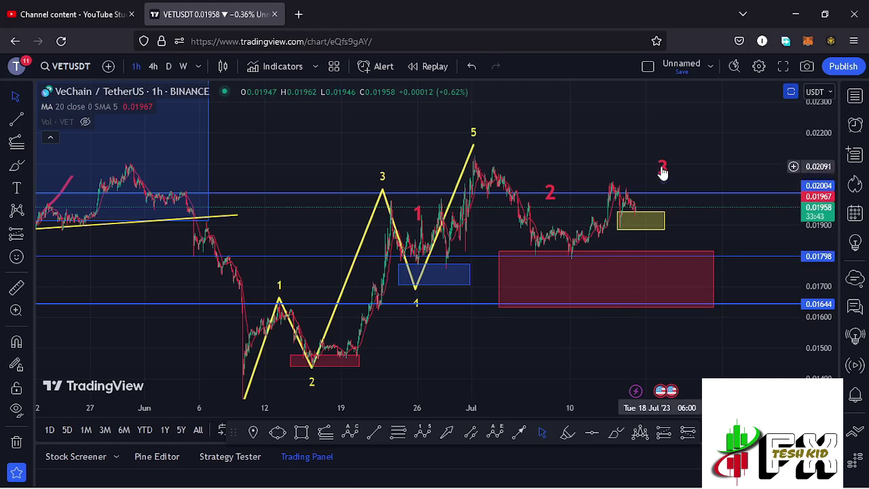
drag(663, 173, 656, 159)
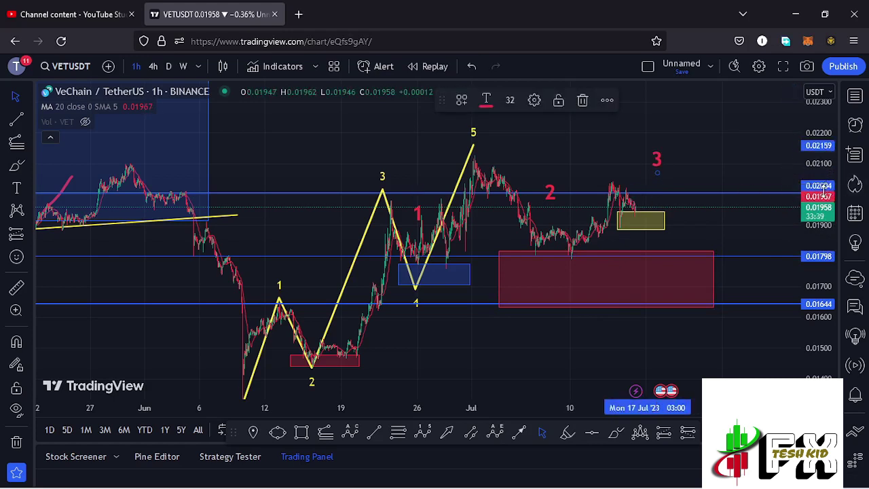
drag(823, 192, 823, 195)
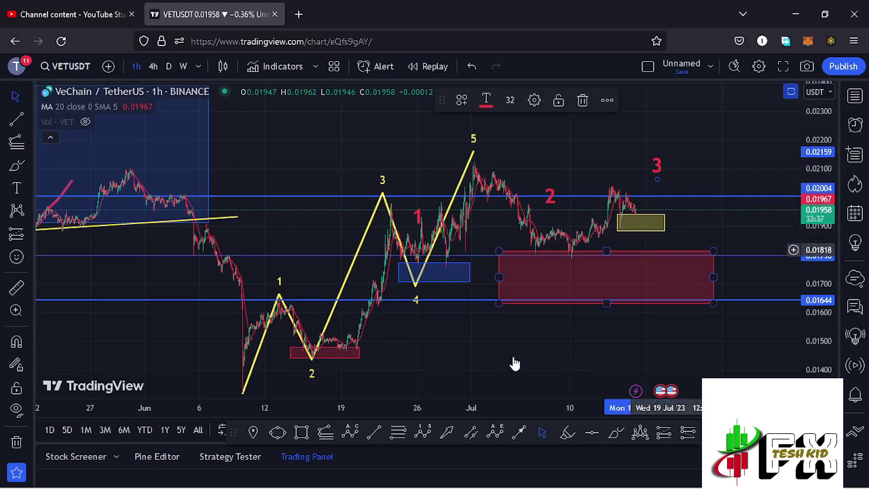
click(326, 433)
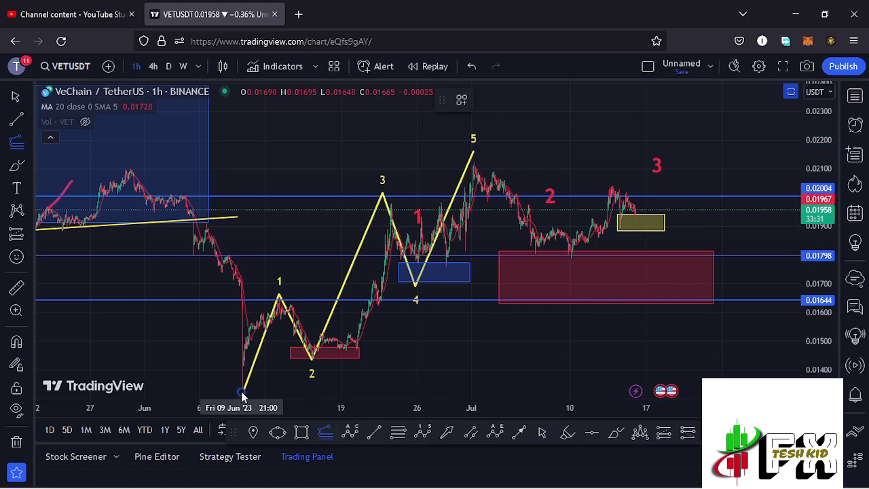
click(241, 391)
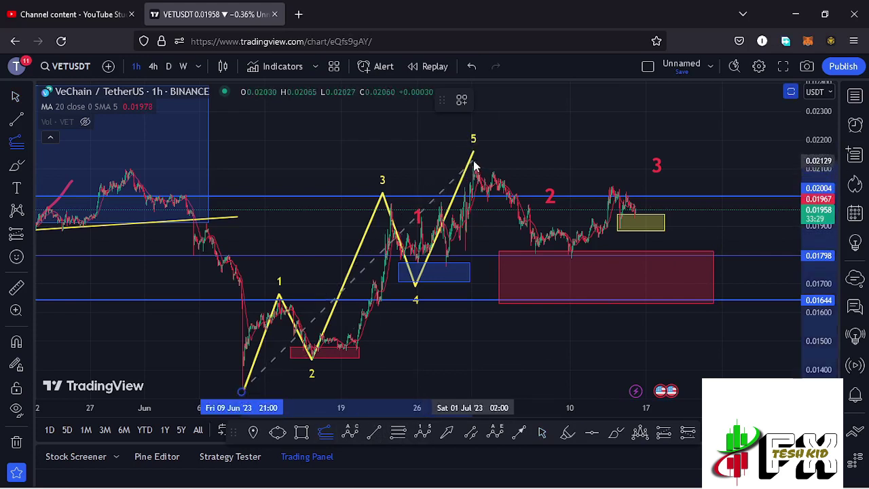
click(473, 161)
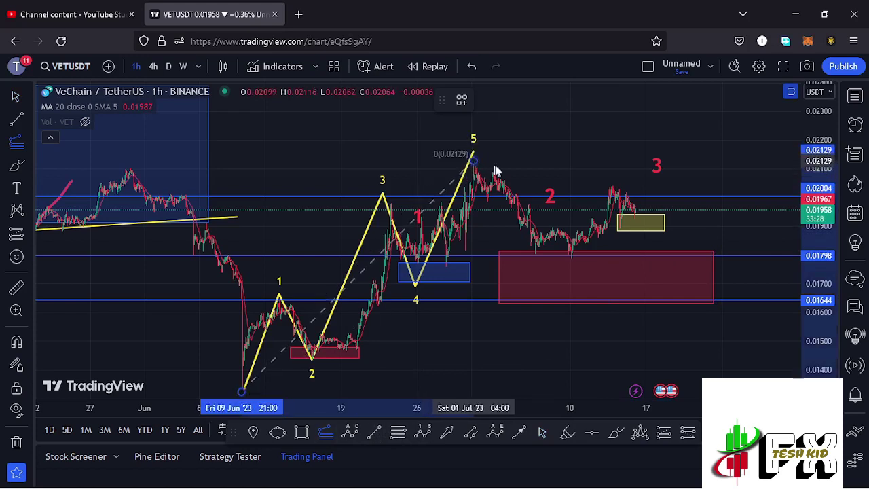
click(769, 261)
drag(739, 200, 733, 217)
drag(820, 136, 825, 184)
drag(722, 154, 717, 169)
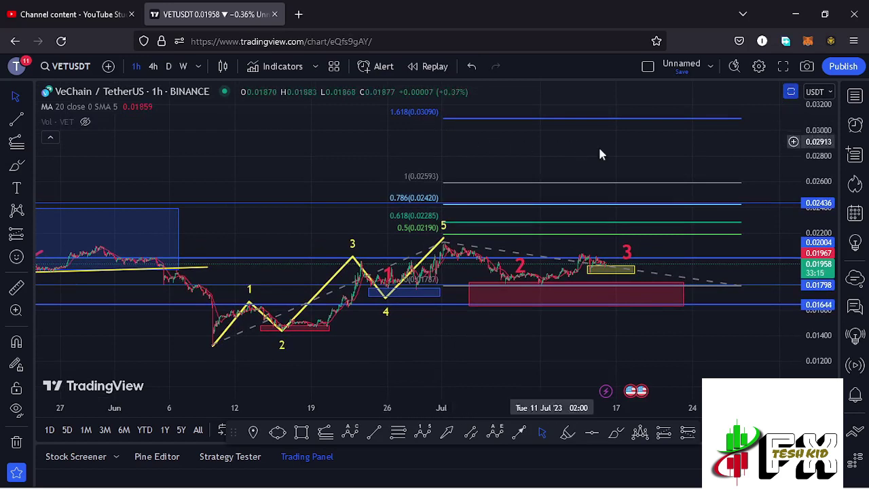
click(742, 285)
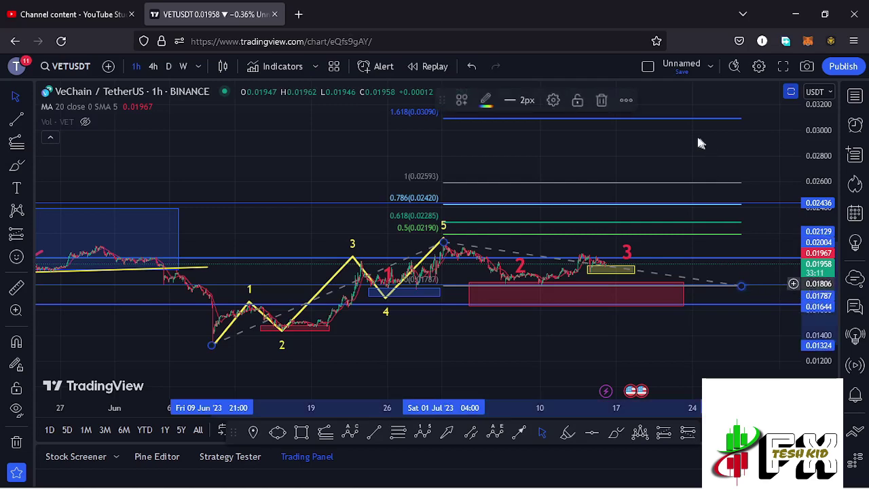
click(601, 100)
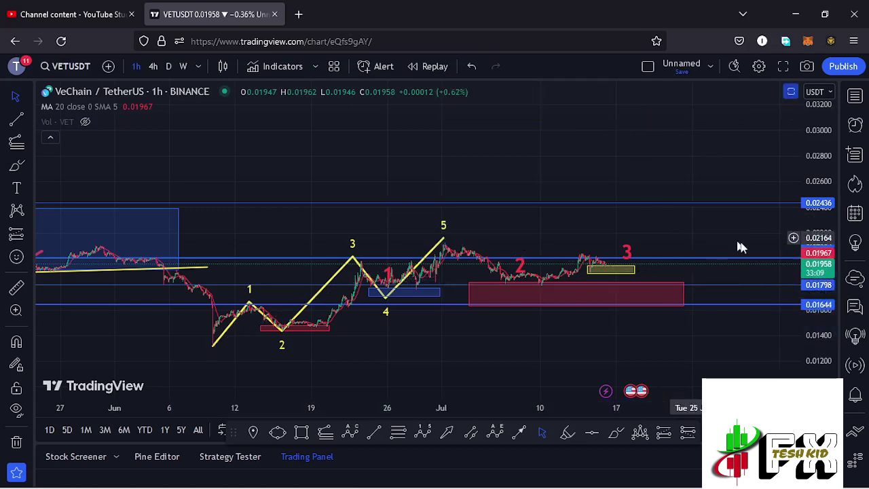
Step: Draw a trial impulse wave 0–v from the July low, then delete it
scroll(824, 297, up, 5)
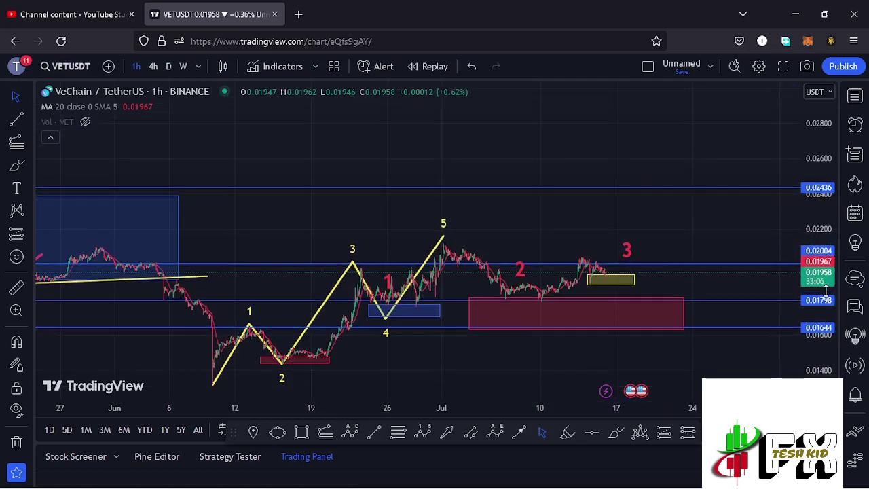
scroll(824, 296, up, 4)
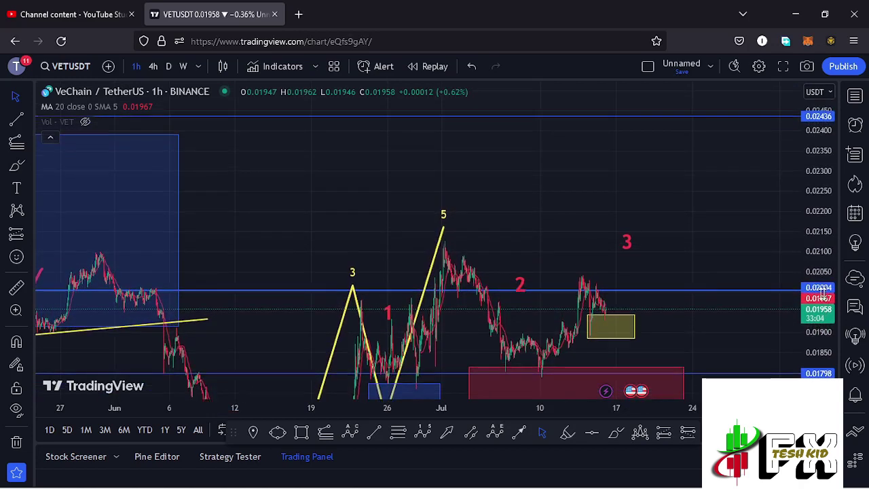
drag(668, 257, 679, 198)
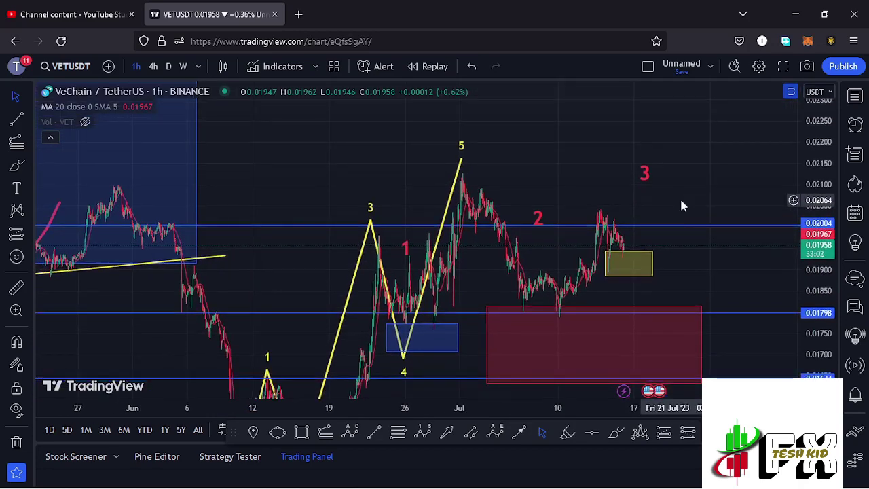
scroll(675, 291, up, 1)
scroll(680, 288, up, 2)
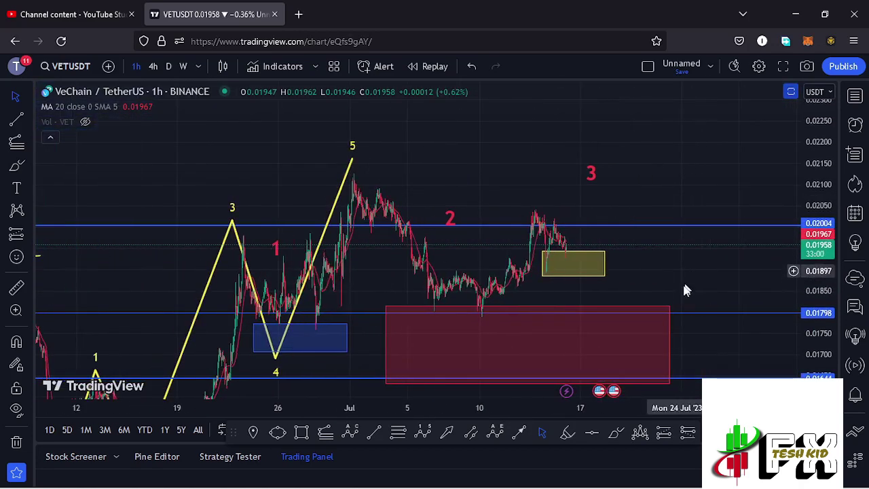
scroll(682, 290, up, 1)
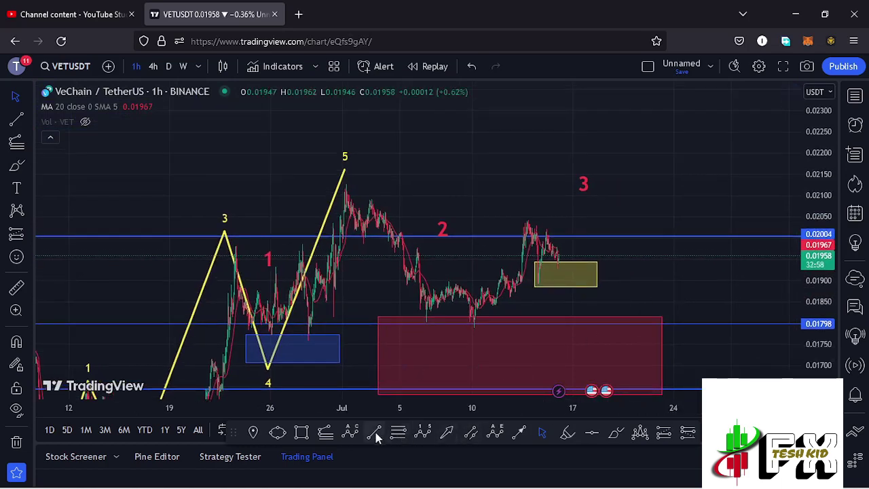
click(467, 330)
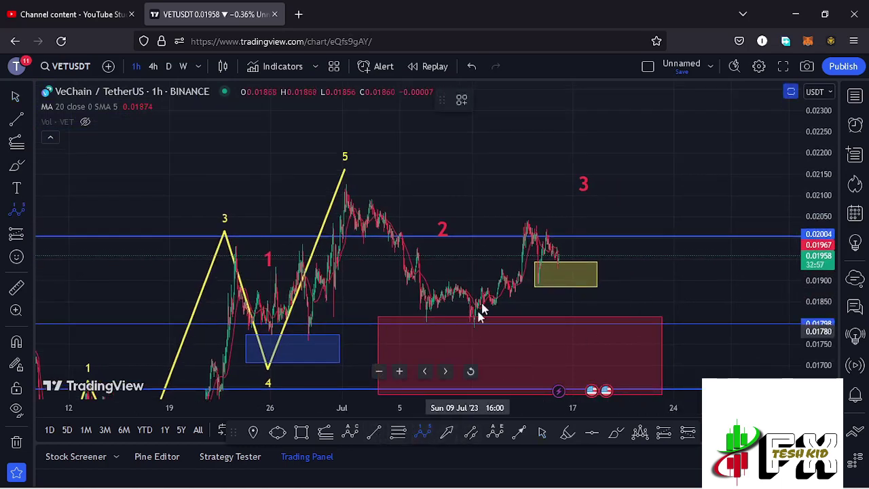
click(508, 226)
click(536, 291)
click(573, 202)
click(605, 236)
click(687, 125)
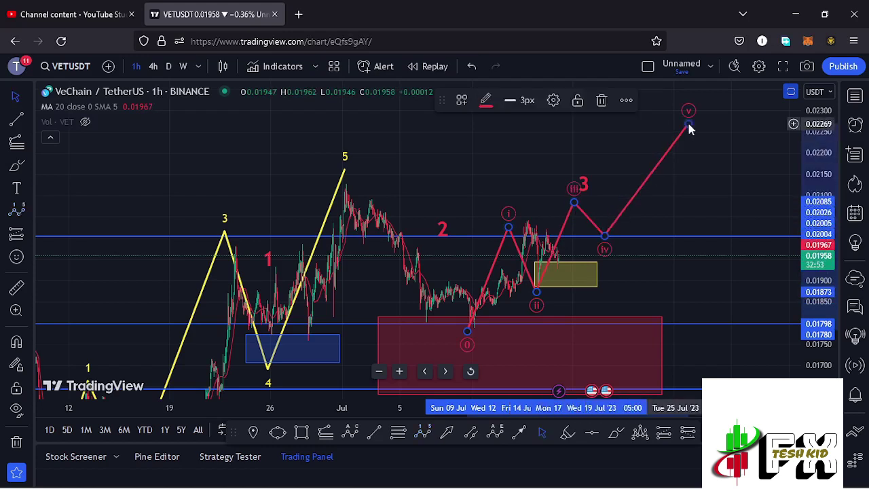
click(603, 101)
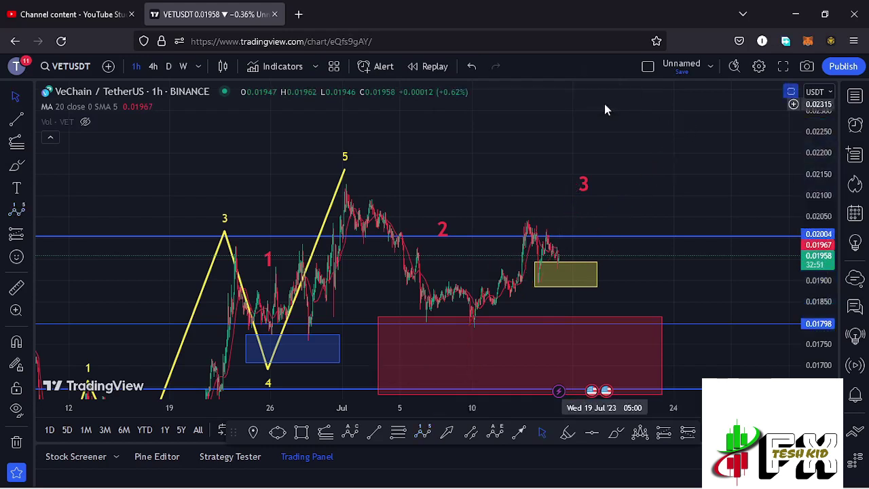
Step: Draw the red impulse from the red zone's top, i at the recent high, iv near 0.02161
scroll(591, 313, up, 2)
scroll(710, 270, left, 3)
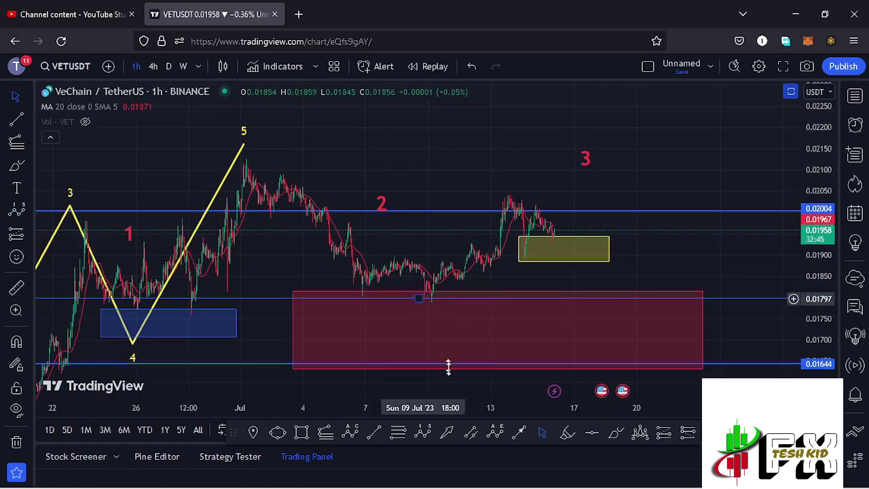
click(422, 432)
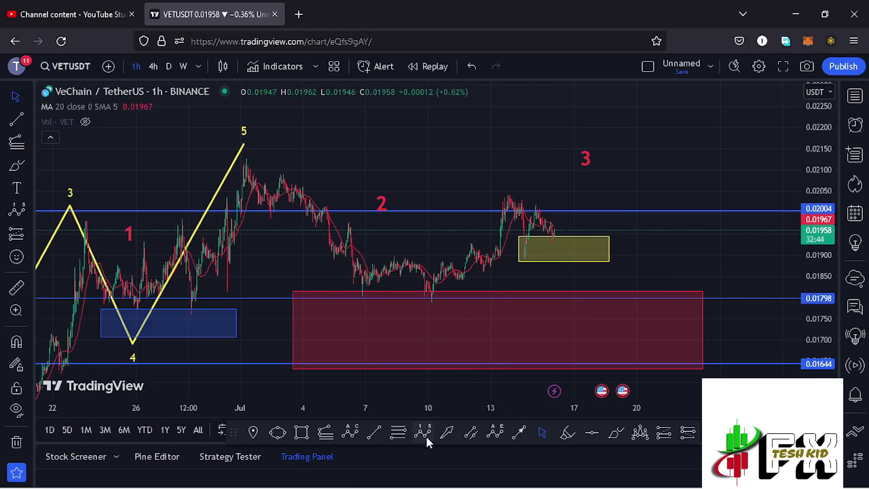
click(430, 300)
click(509, 192)
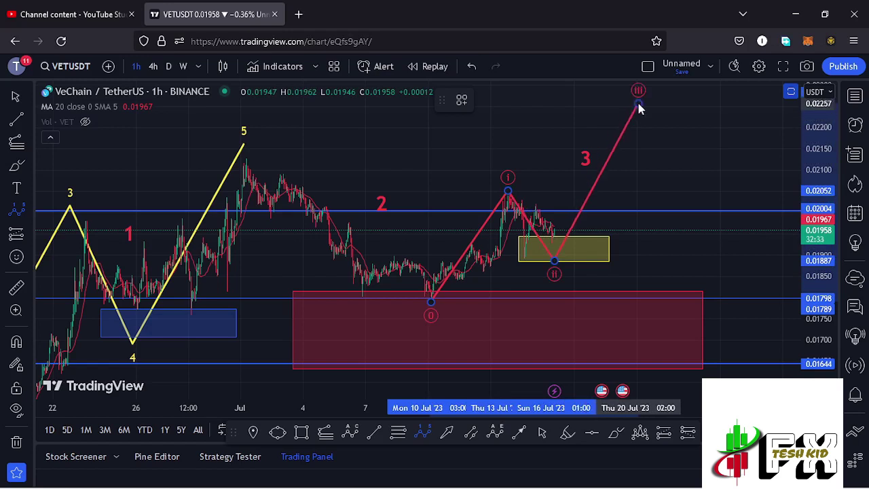
click(664, 143)
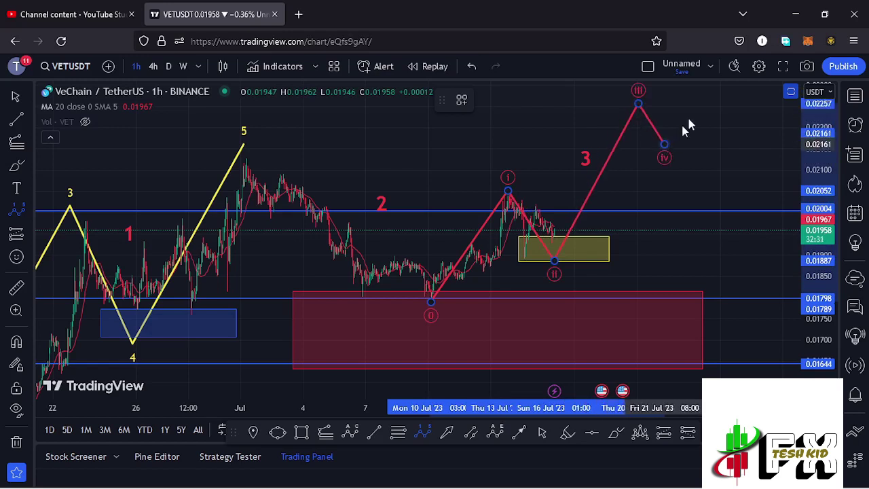
click(720, 88)
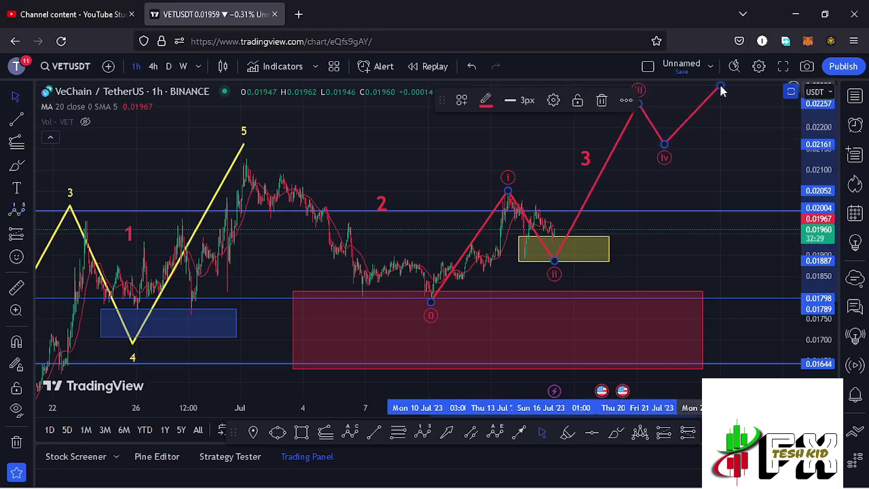
scroll(659, 265, up, 2)
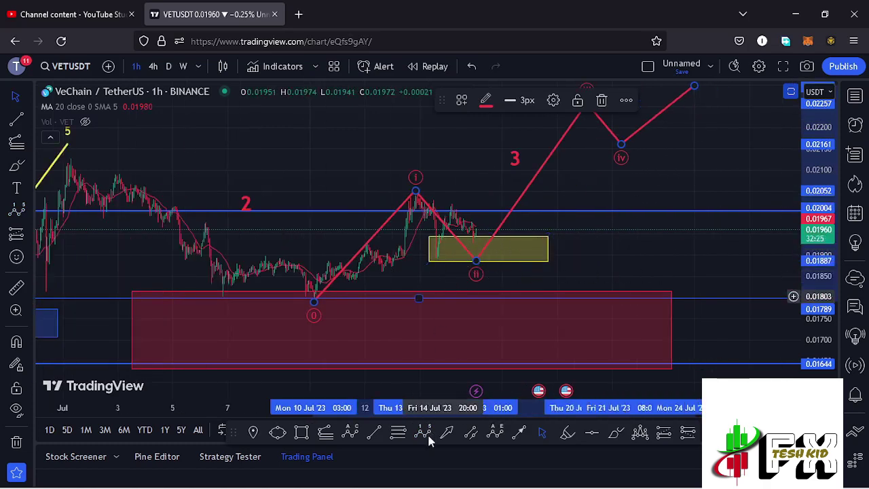
click(401, 435)
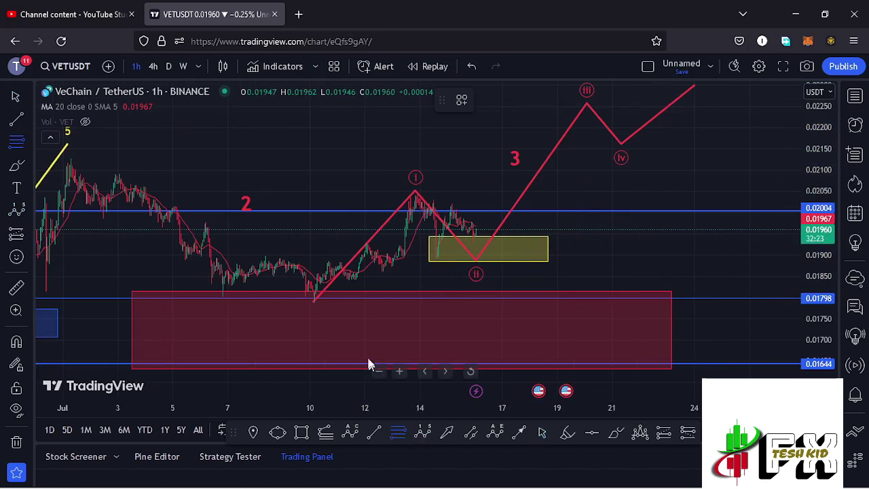
click(314, 303)
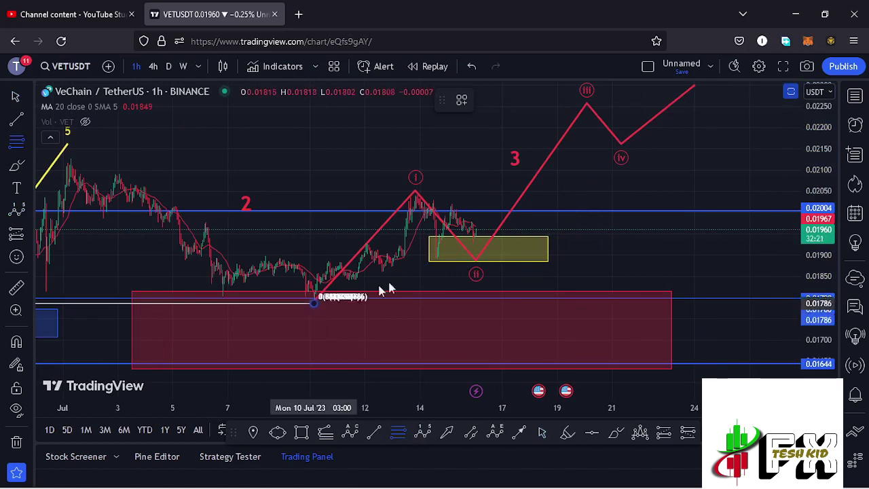
click(636, 193)
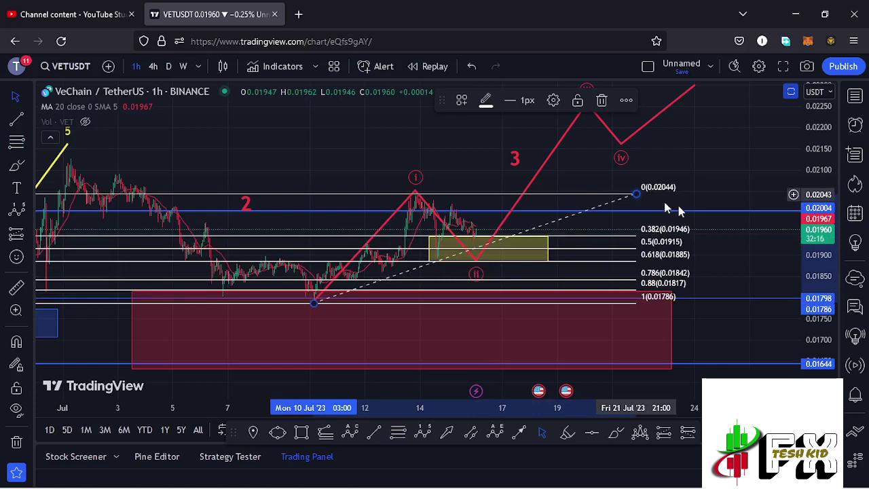
drag(824, 255, 826, 263)
mouse_move(737, 292)
mouse_down()
mouse_move(764, 257)
mouse_move(727, 281)
mouse_move(689, 280)
mouse_up()
click(516, 237)
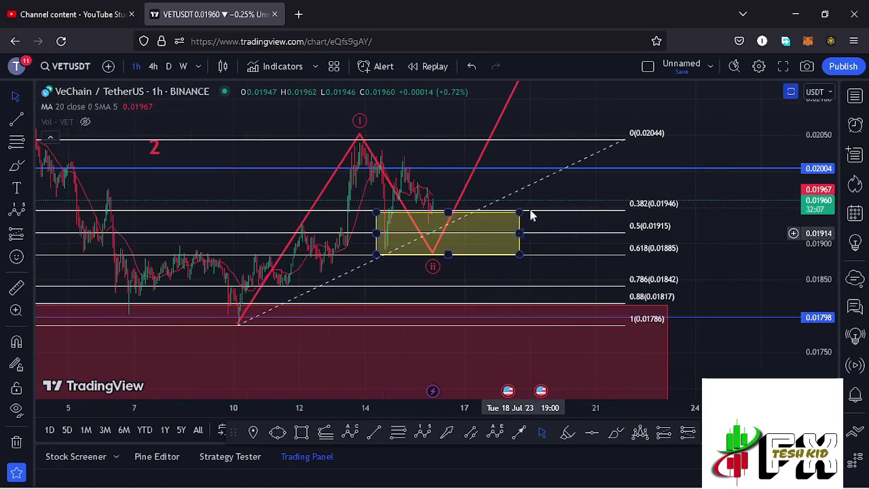
drag(607, 196, 617, 205)
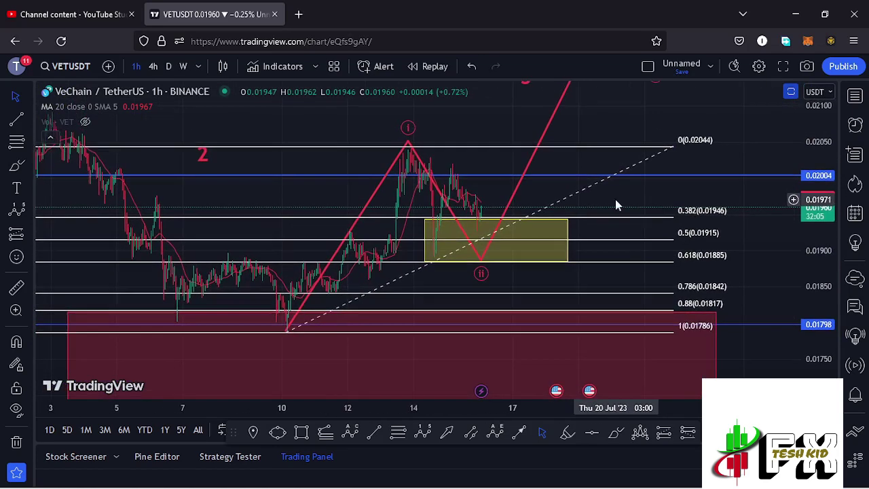
scroll(604, 211, up, 4)
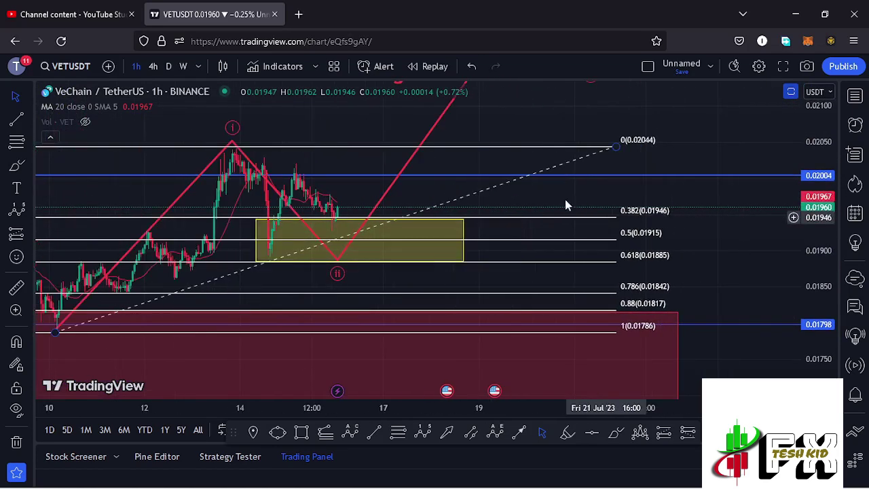
scroll(583, 209, left, 2)
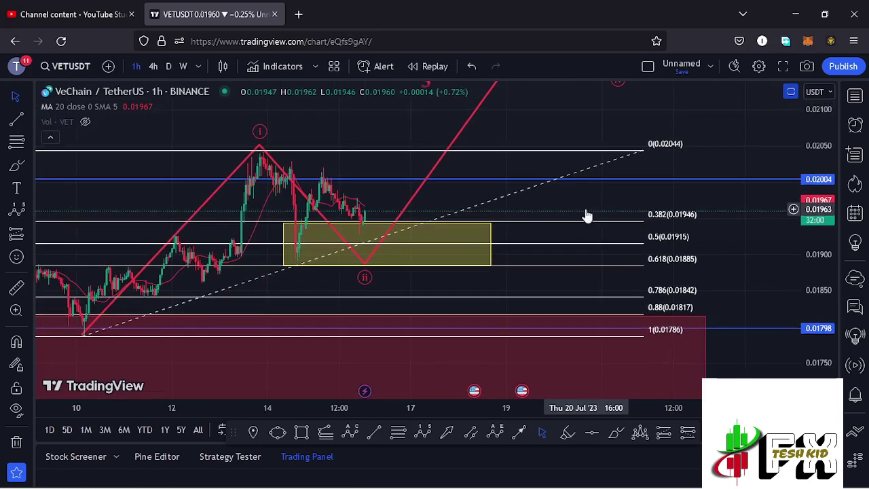
click(643, 151)
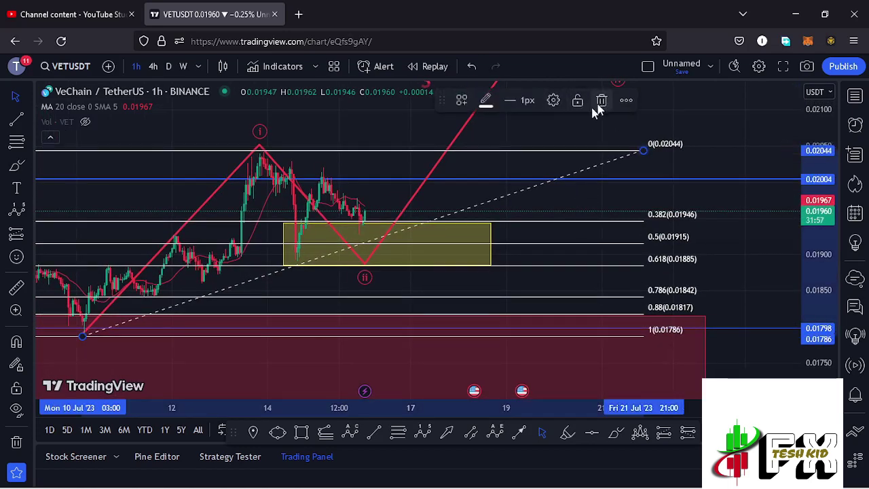
click(600, 101)
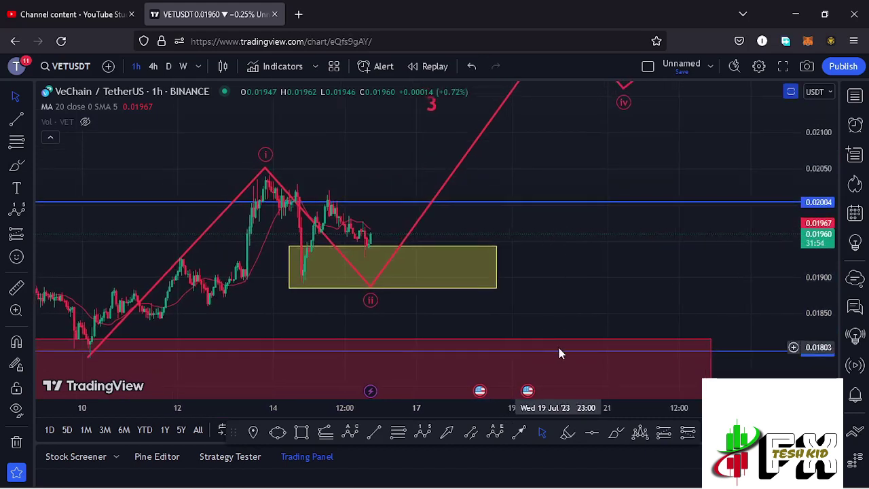
Step: Sketch a red freehand curve up from the yellow zone and a horizontal line from wave i
click(616, 439)
mouse_move(379, 258)
mouse_down()
mouse_move(393, 244)
mouse_move(416, 183)
mouse_move(430, 203)
mouse_move(501, 143)
mouse_up()
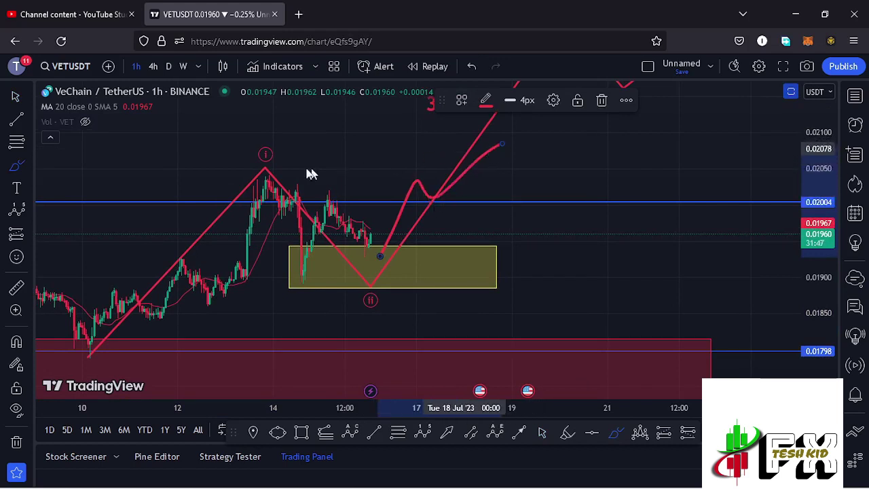
drag(266, 171, 501, 175)
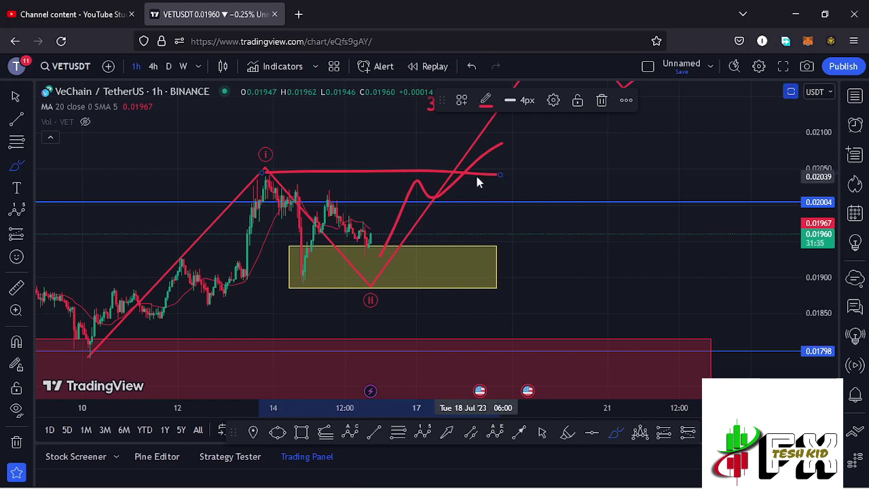
Step: Undo both freehand strokes and compress the price scale vertically
click(471, 67)
click(472, 67)
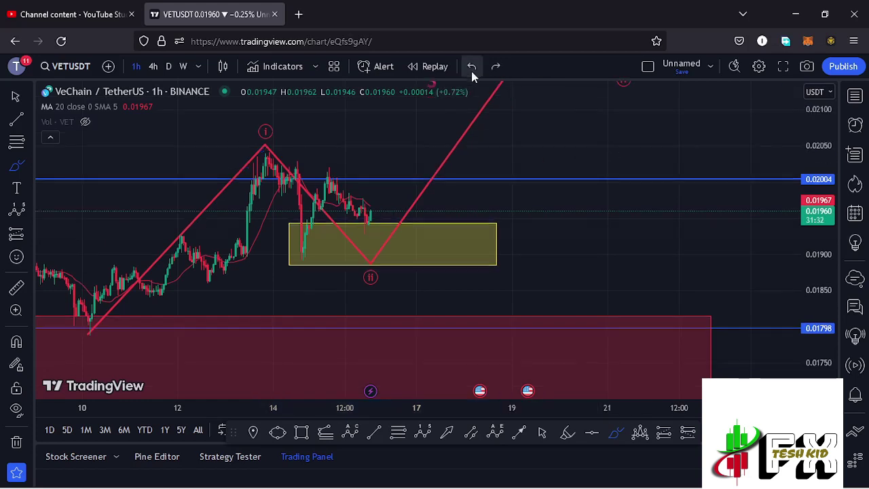
scroll(478, 198, down, 2)
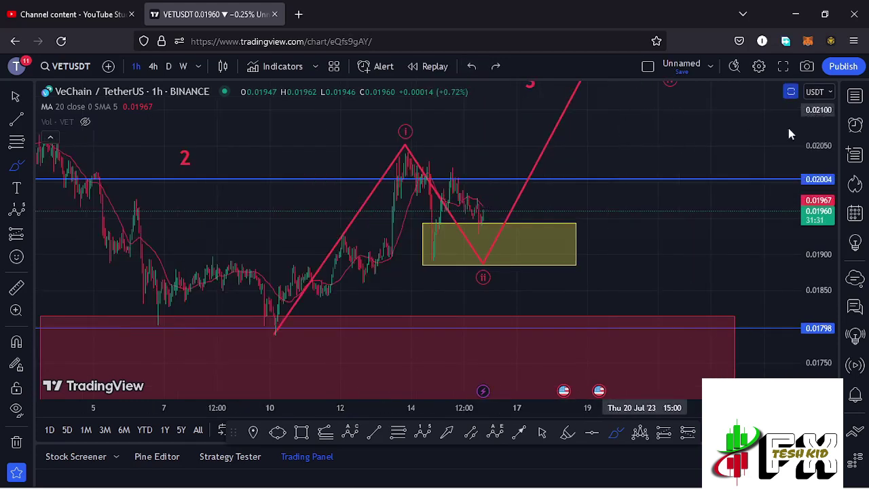
drag(822, 135, 822, 163)
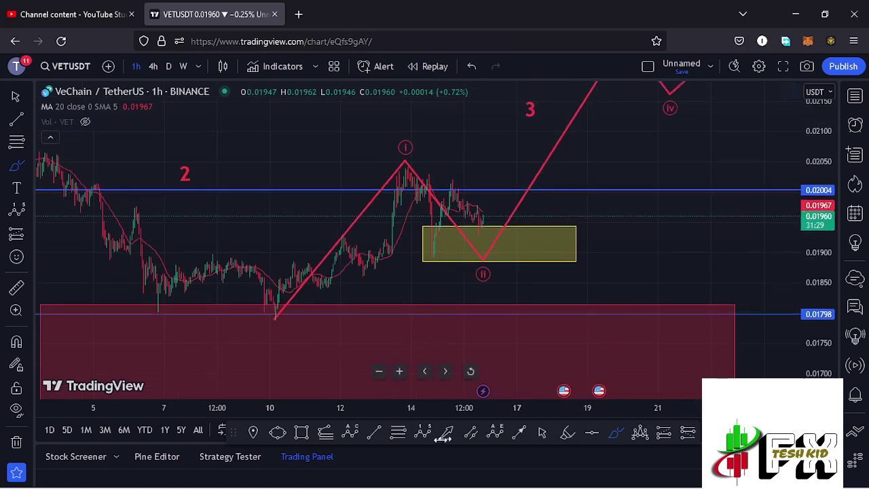
Step: Draw a trend-based Fib extension from wave 0 through (i) to (ii), showing levels to 0.0230
click(326, 437)
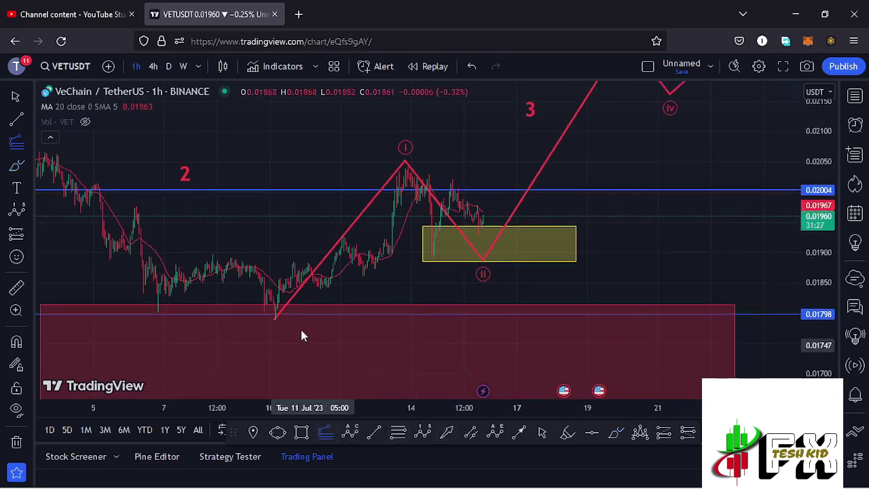
click(275, 319)
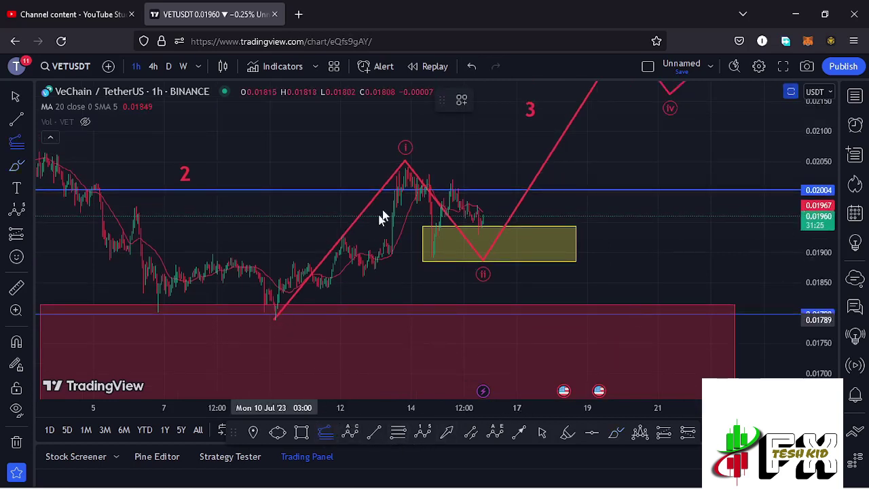
click(408, 169)
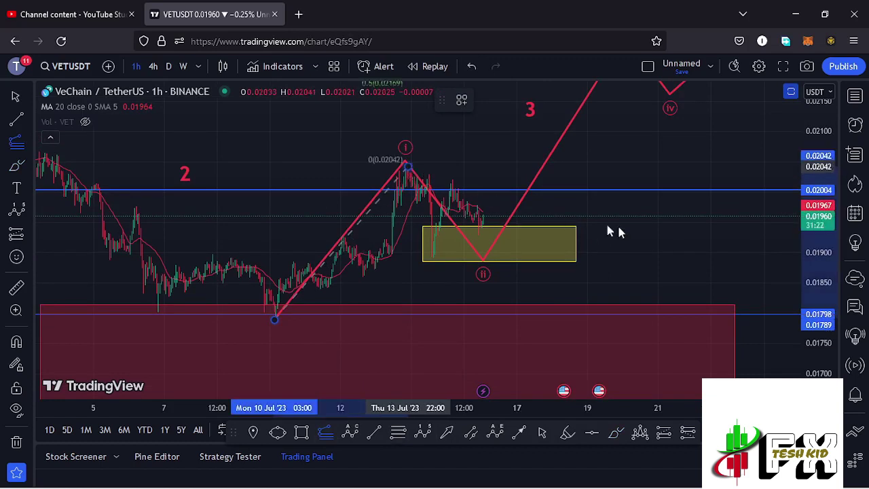
click(706, 257)
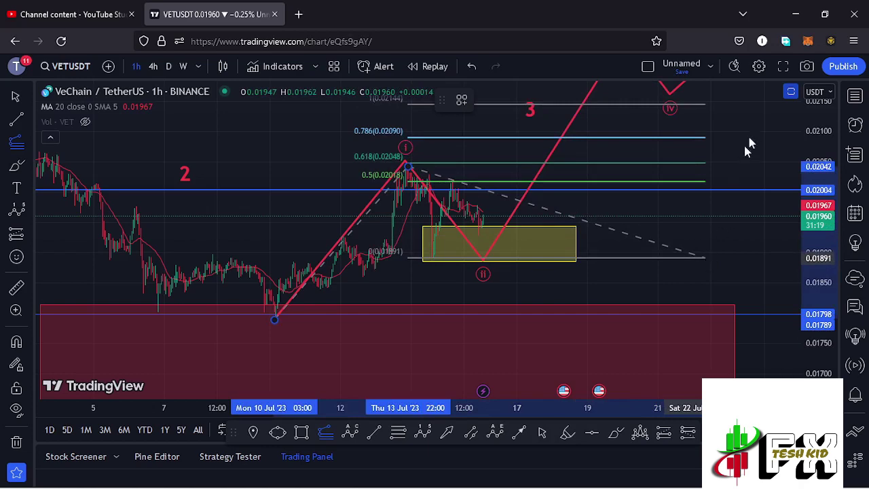
drag(758, 133, 742, 197)
drag(820, 150, 797, 155)
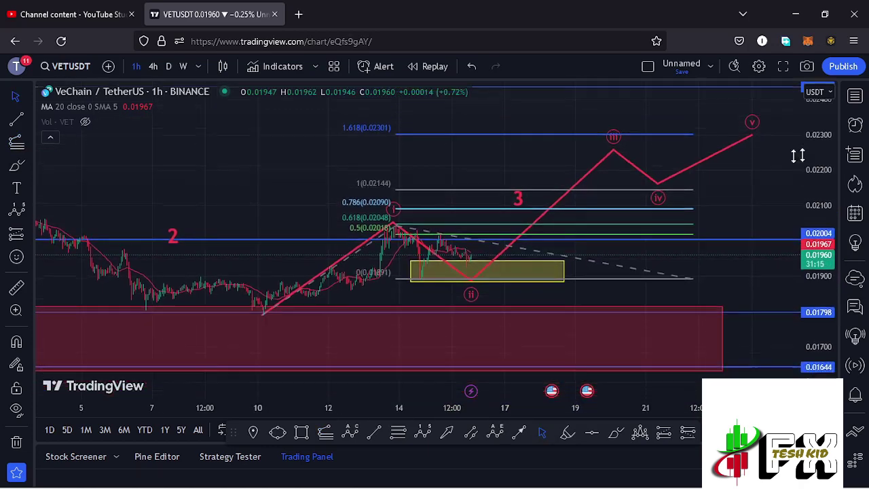
Step: Move (iii) to the 1.618 level, (iv) to about 0.02155, raise (v), then delete the Fib
click(614, 149)
drag(613, 149, 615, 134)
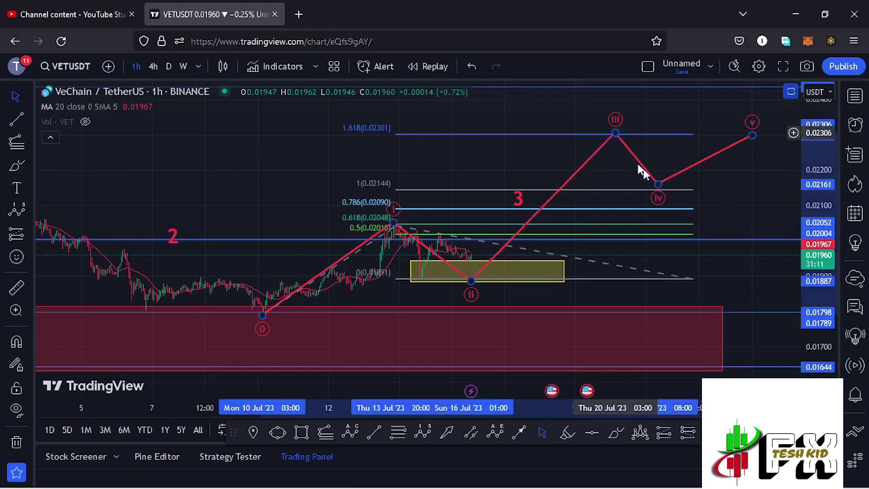
drag(657, 183, 653, 184)
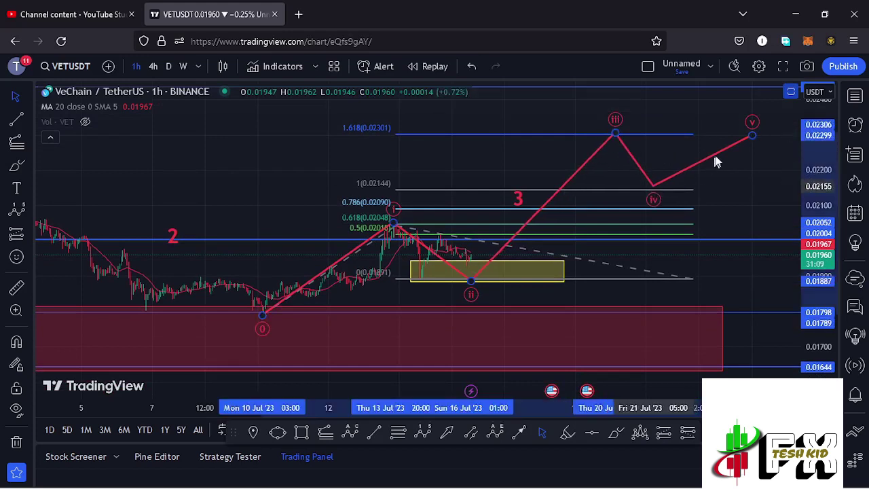
drag(752, 135, 758, 97)
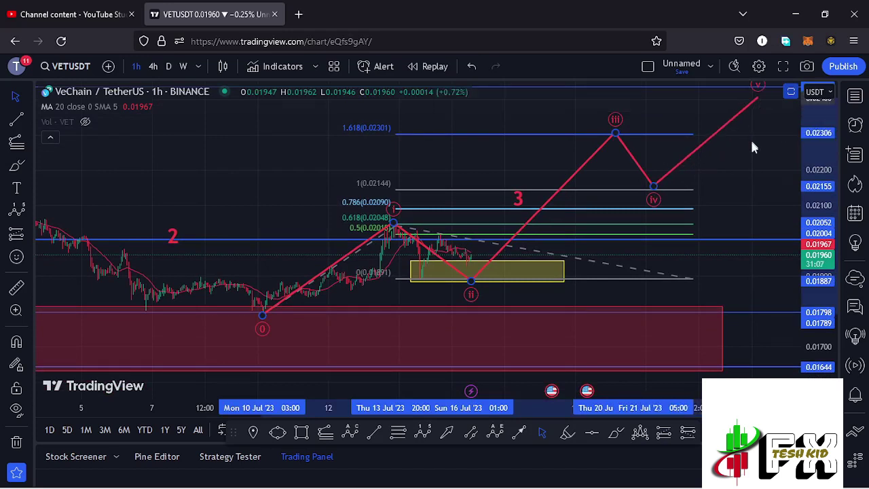
click(748, 159)
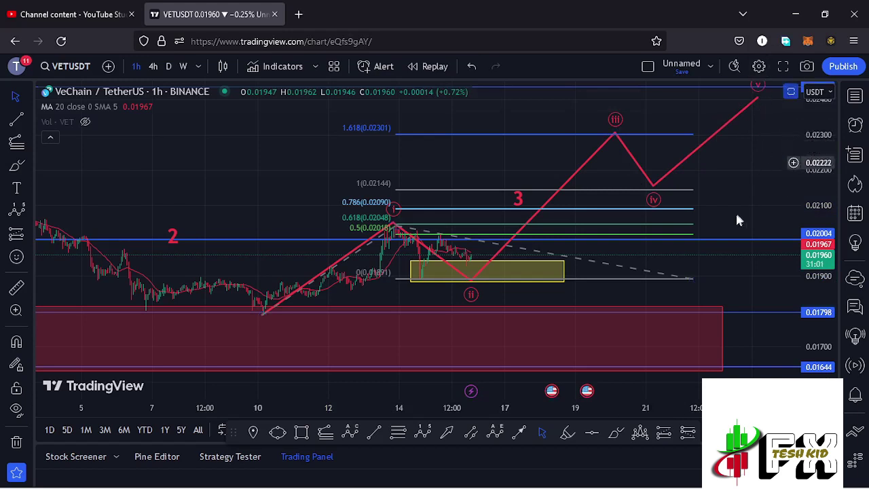
click(689, 283)
click(601, 104)
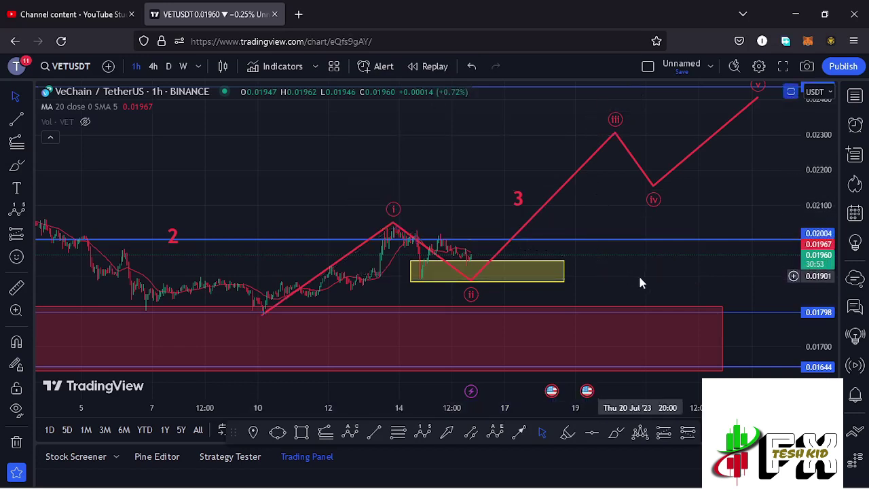
Step: Lower the red 2 label and draw a blue ABC correction from the wave 5 peak to (C) near 0.01644
scroll(638, 277, down, 3)
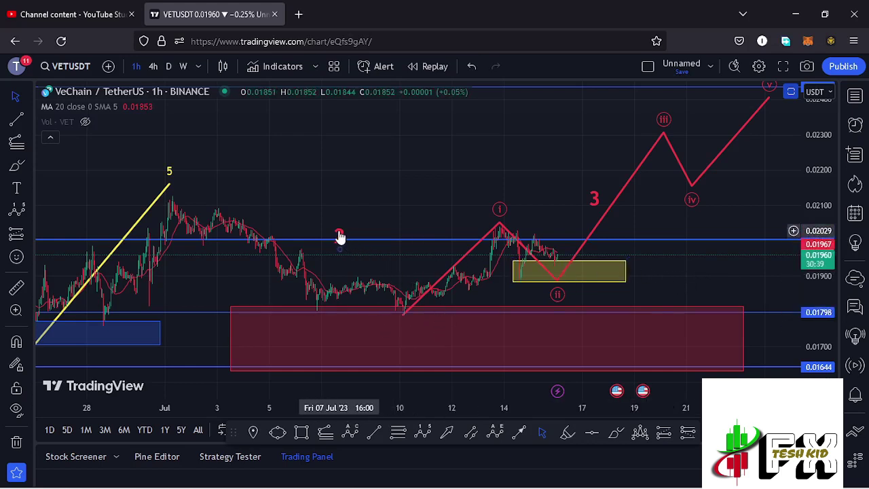
drag(340, 236, 341, 249)
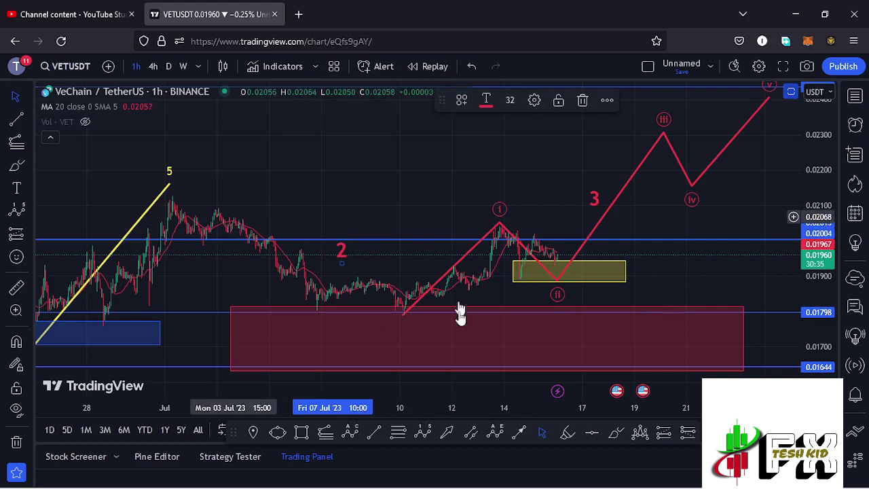
click(349, 432)
click(168, 197)
click(404, 316)
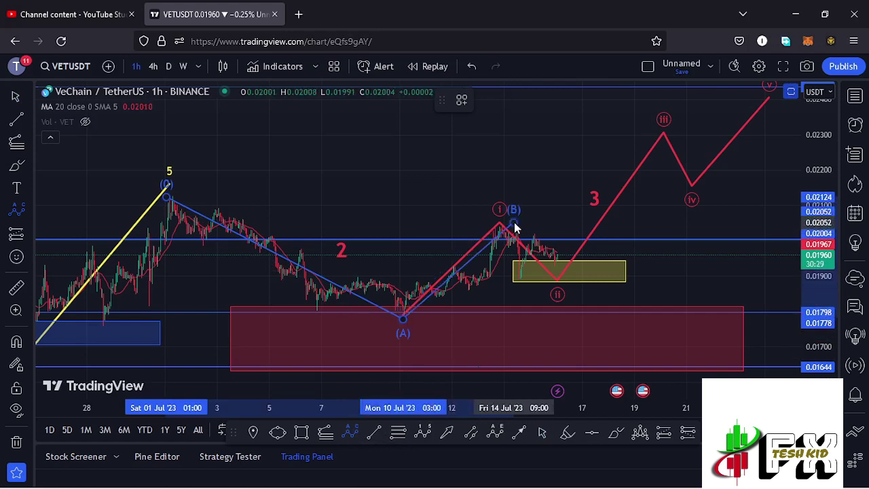
click(635, 361)
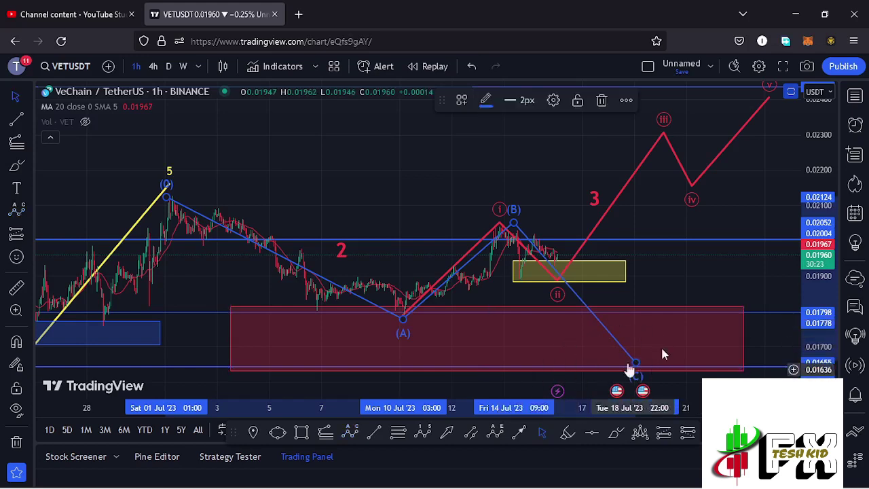
mouse_move(741, 278)
mouse_down()
mouse_move(653, 287)
mouse_move(612, 272)
mouse_up()
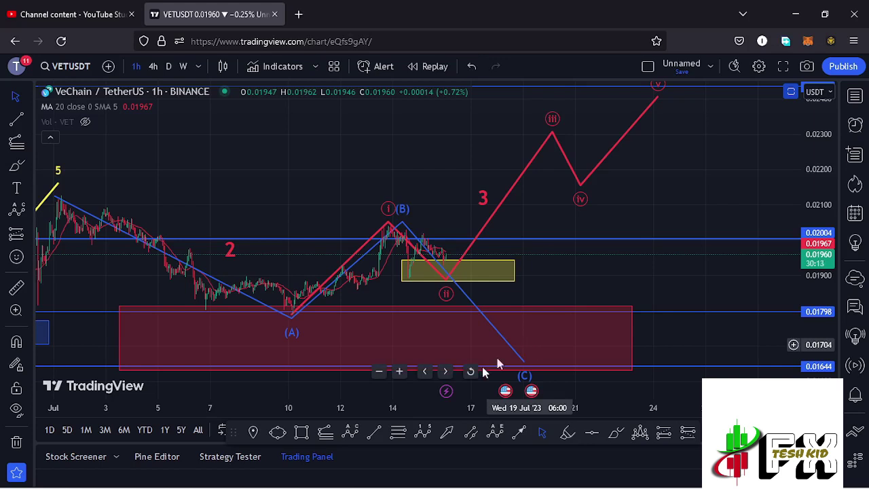
Step: Draw a second red impulse from the (C) low through (i)–(v) up to about 0.0235
click(422, 432)
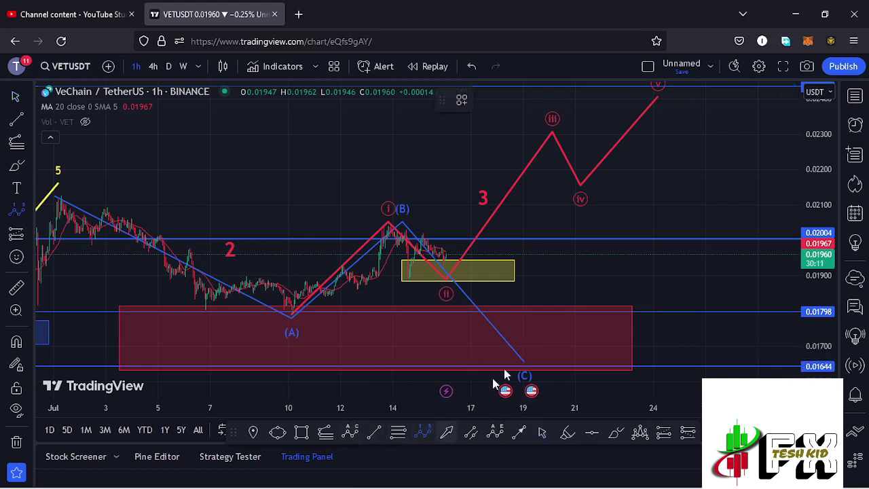
click(529, 362)
click(606, 277)
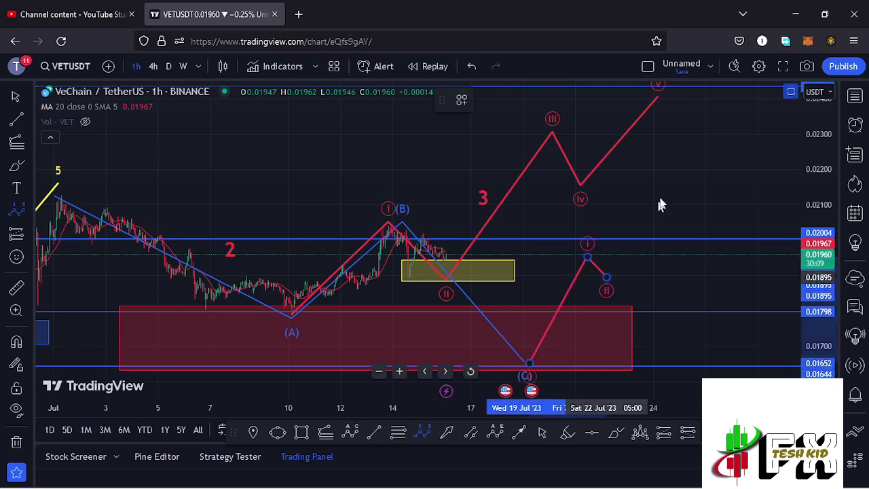
click(664, 187)
click(673, 208)
click(744, 117)
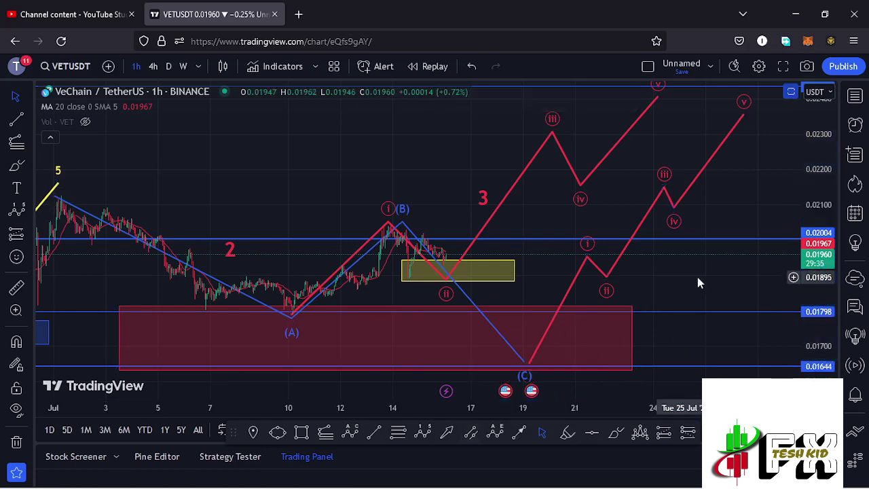
scroll(678, 282, right, 2)
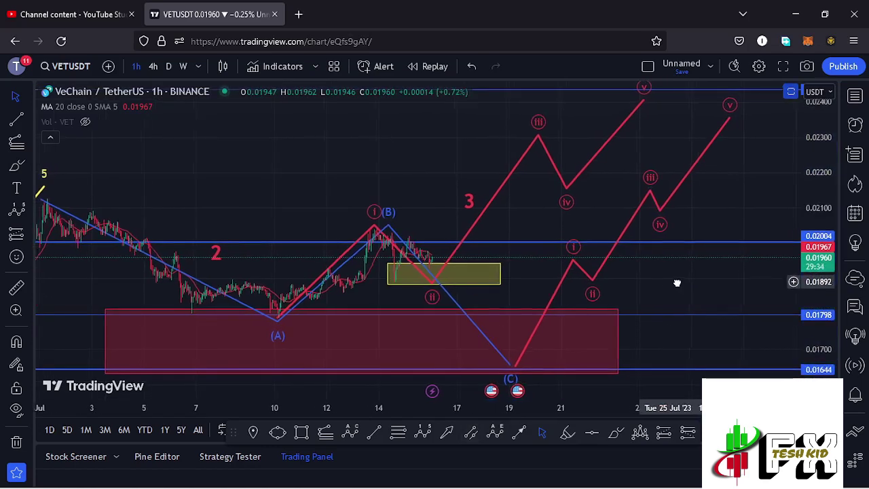
double_click(745, 183)
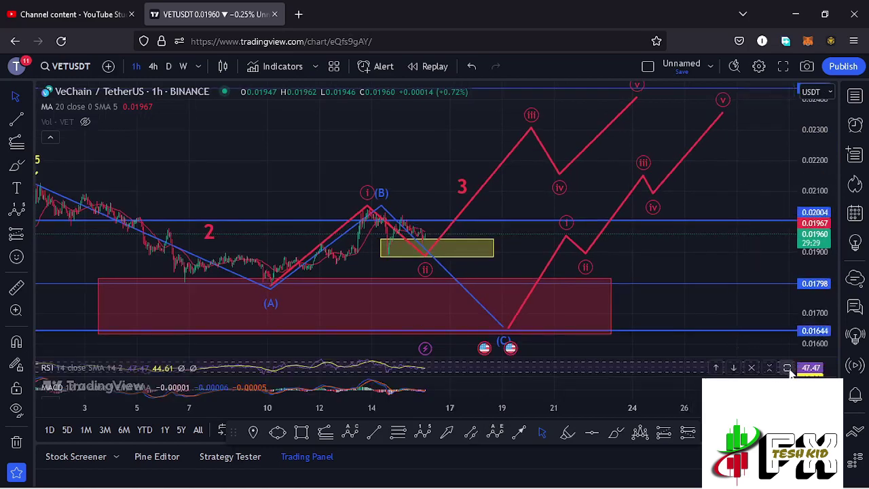
click(787, 368)
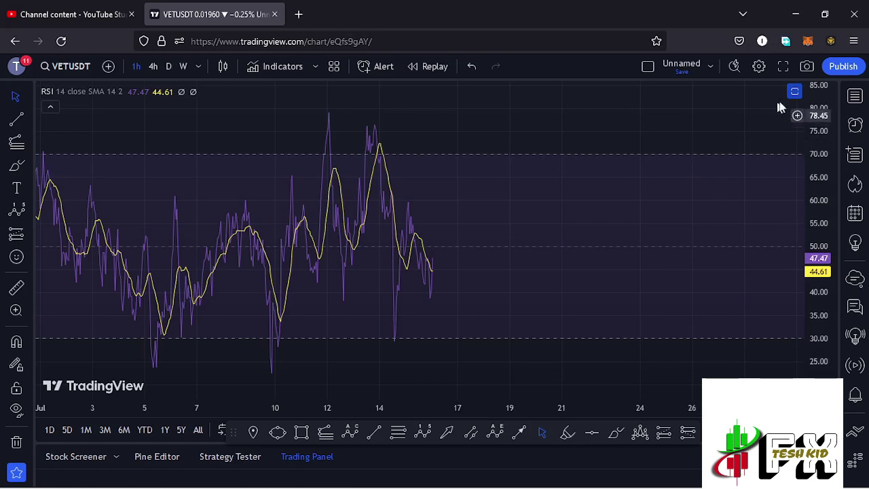
click(795, 91)
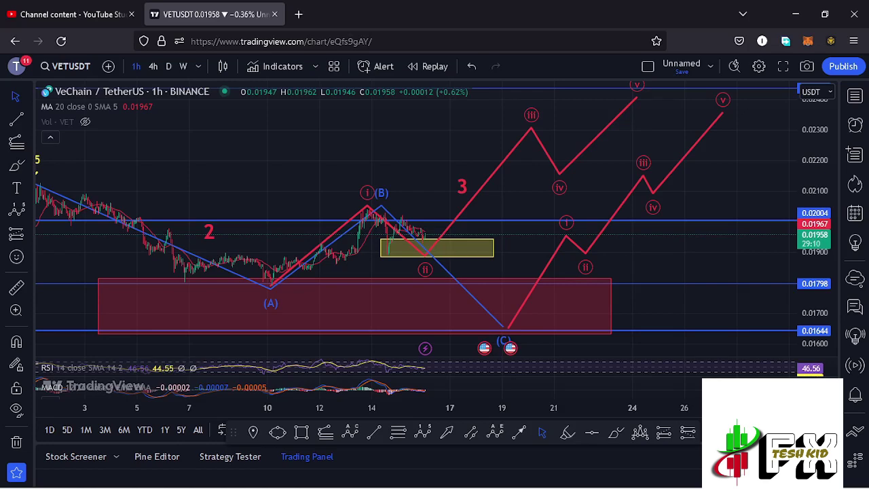
click(787, 385)
scroll(683, 342, up, 2)
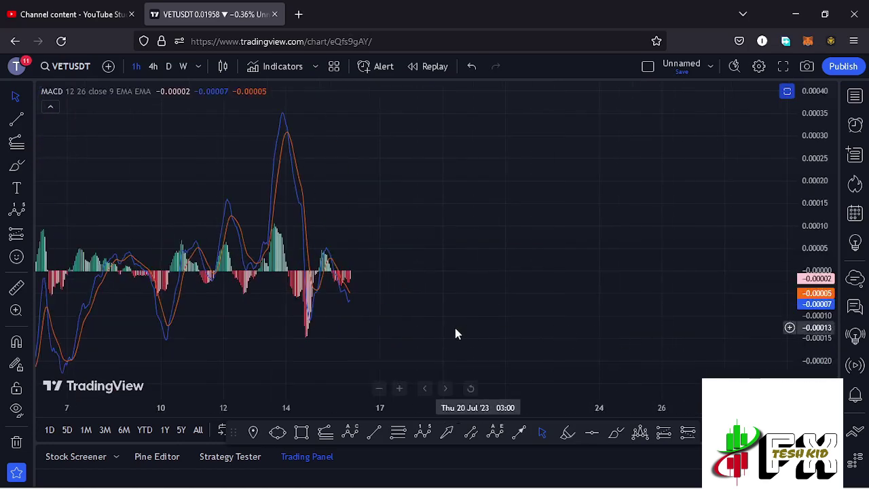
drag(505, 333, 601, 340)
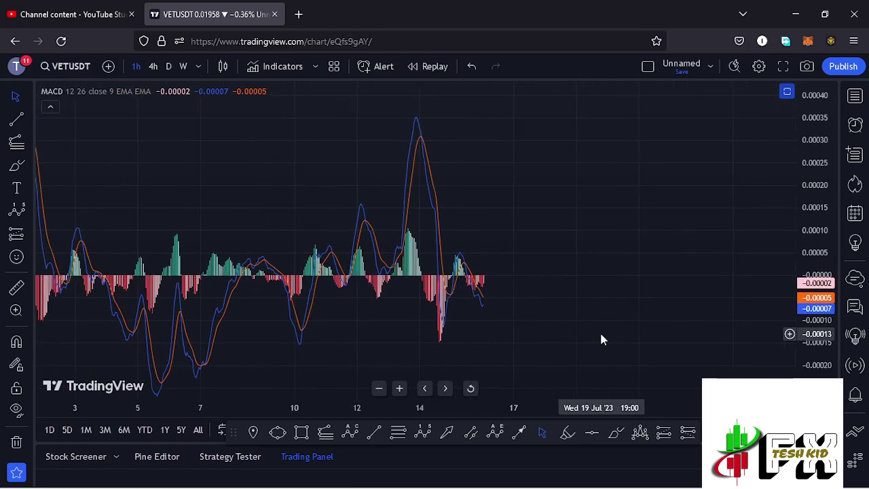
double_click(601, 340)
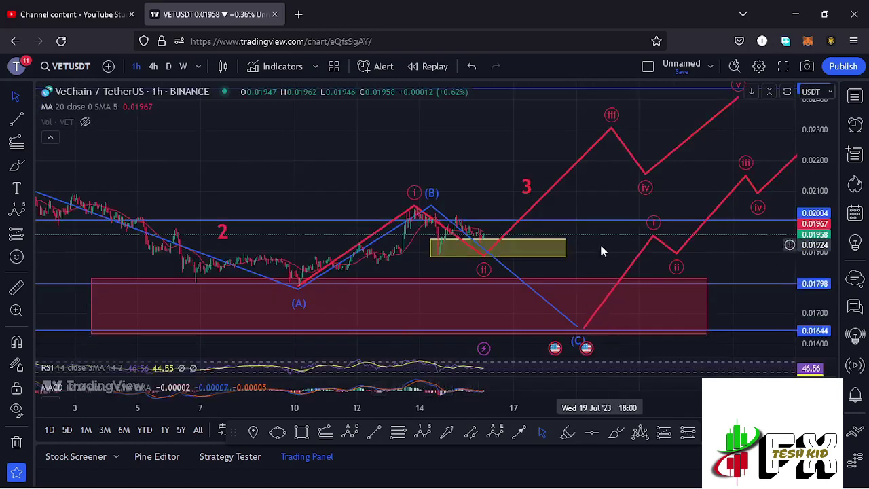
scroll(602, 247, down, 3)
double_click(653, 257)
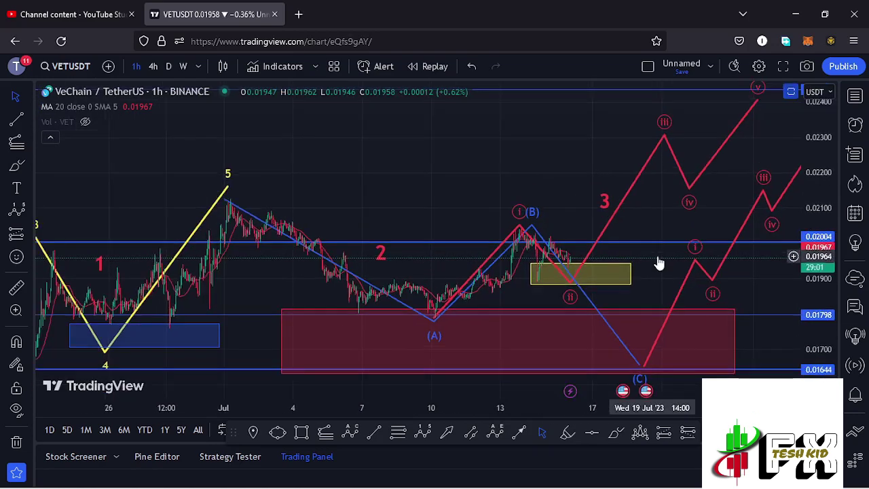